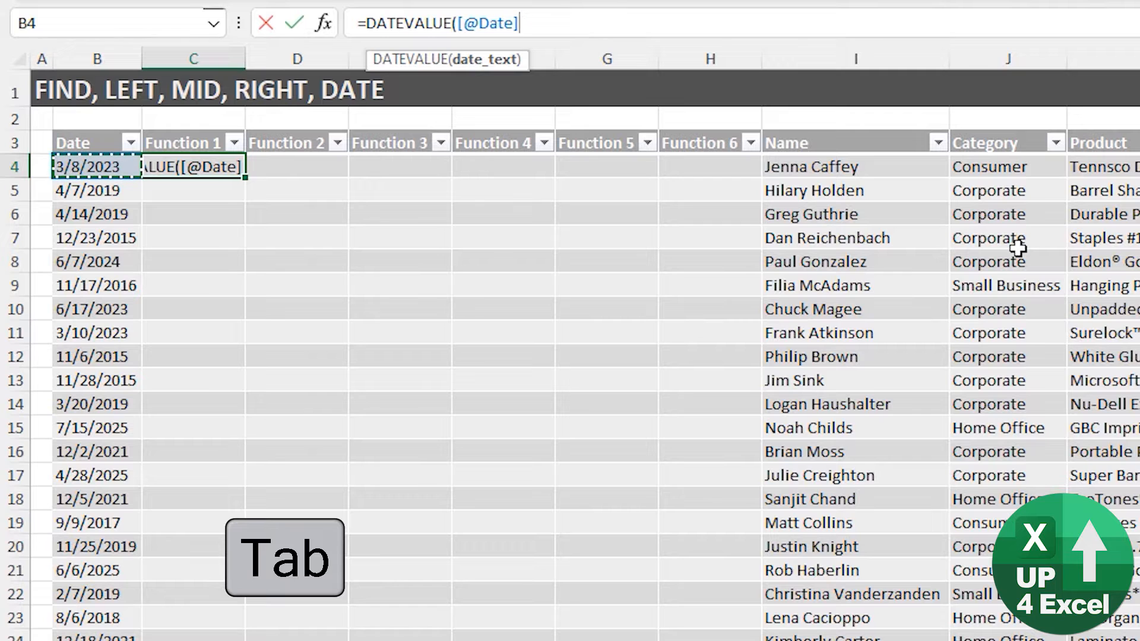
text())
key(Return)
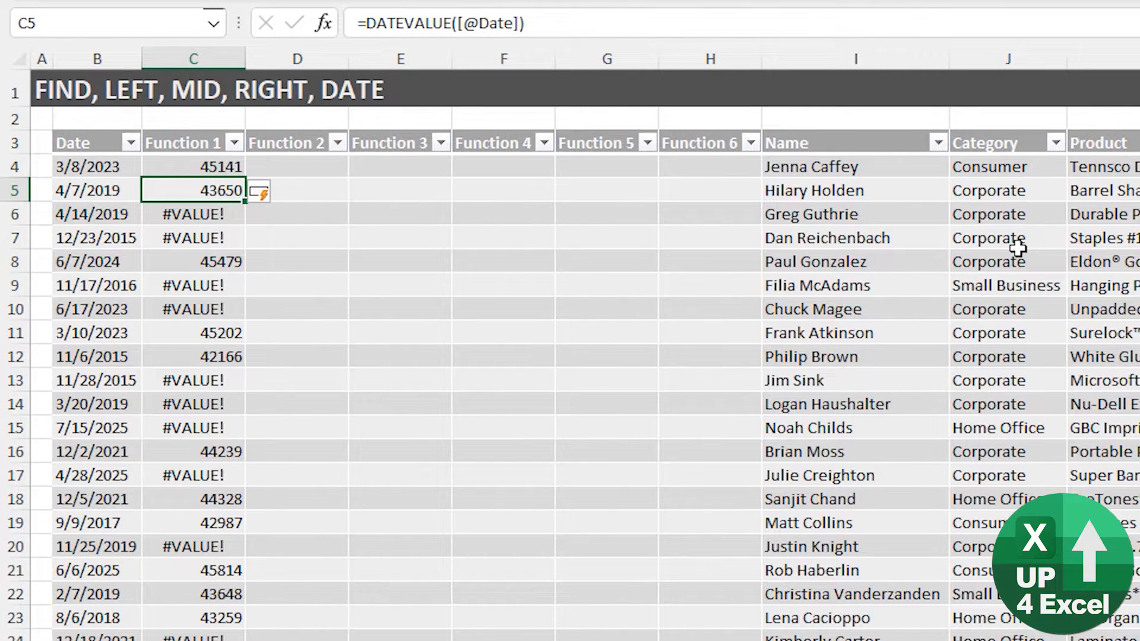
key(Down)
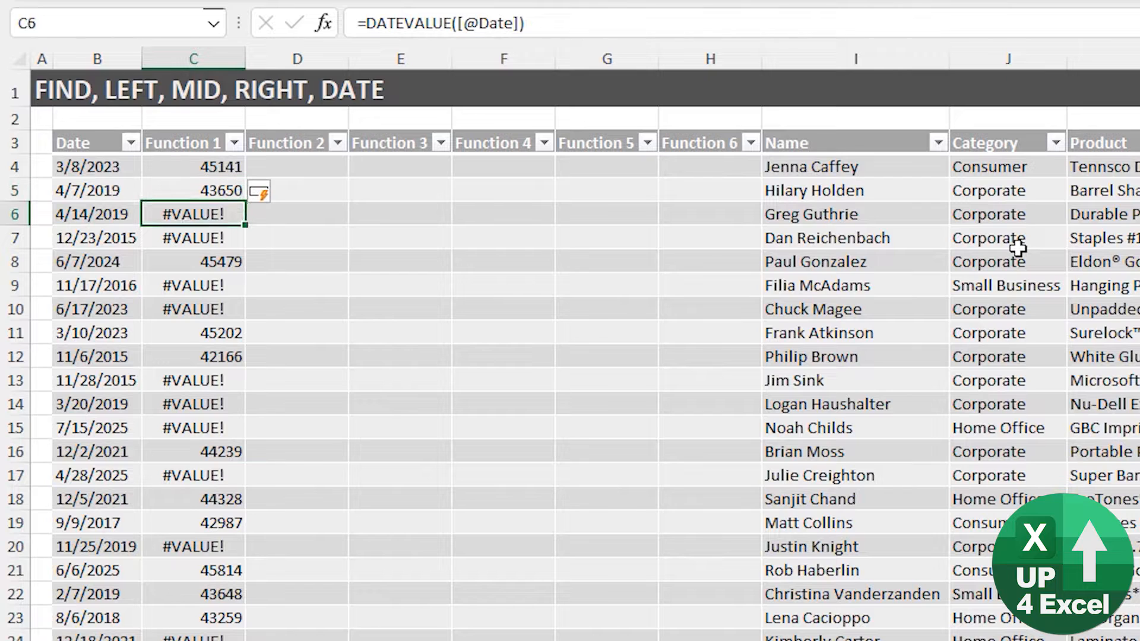
key(Down)
key(Left)
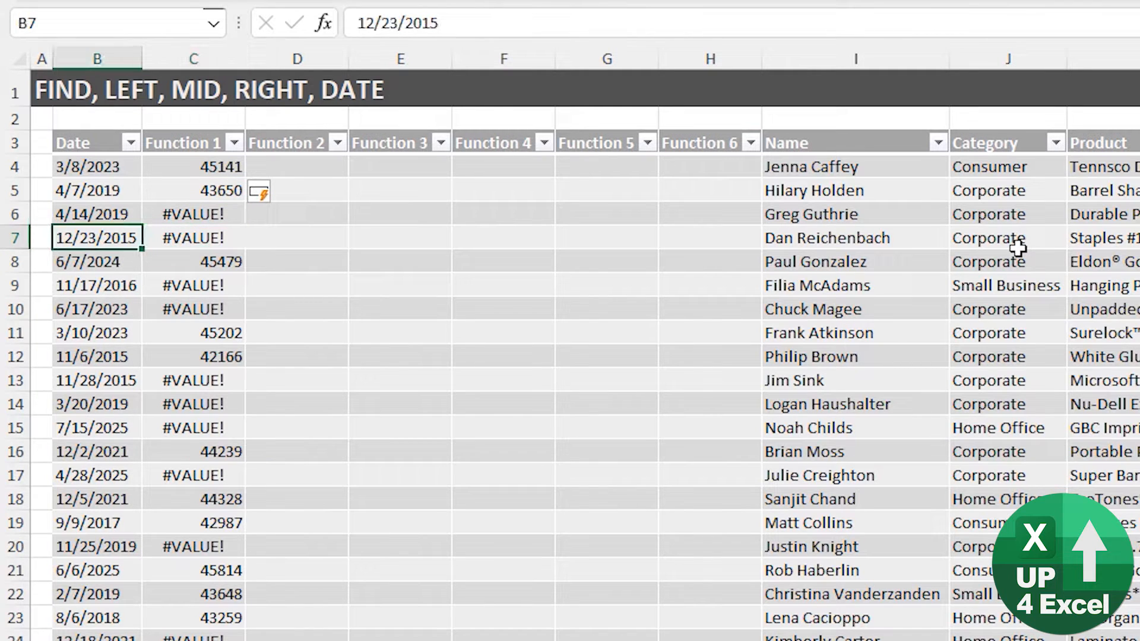
key(Up)
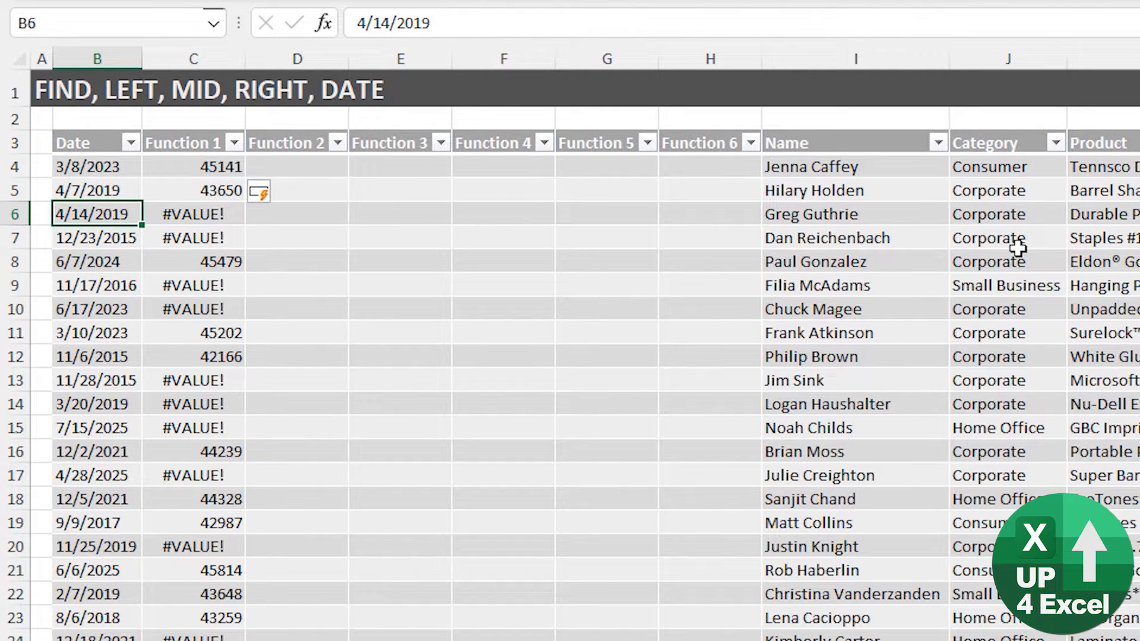
key(Down)
key(Up)
key(Down)
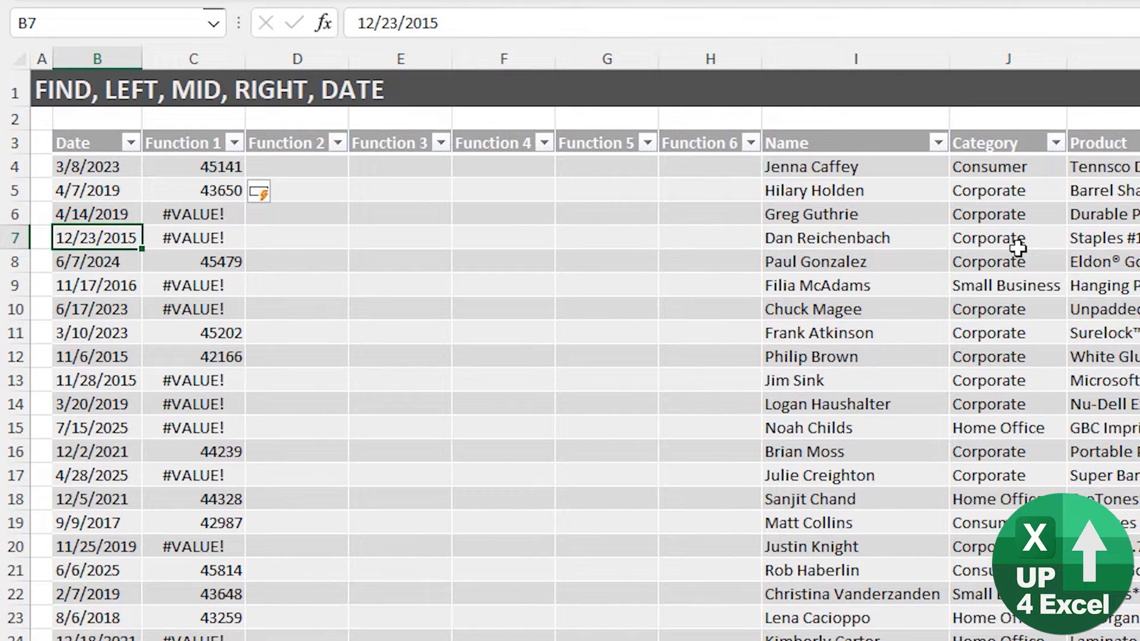
key(Up)
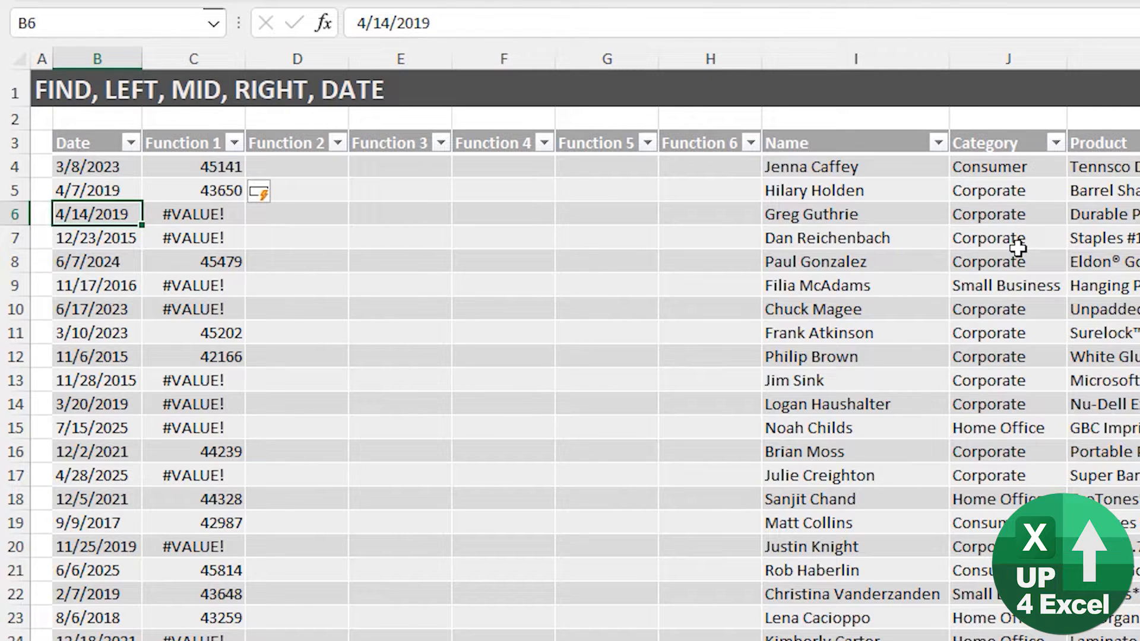
key(Right)
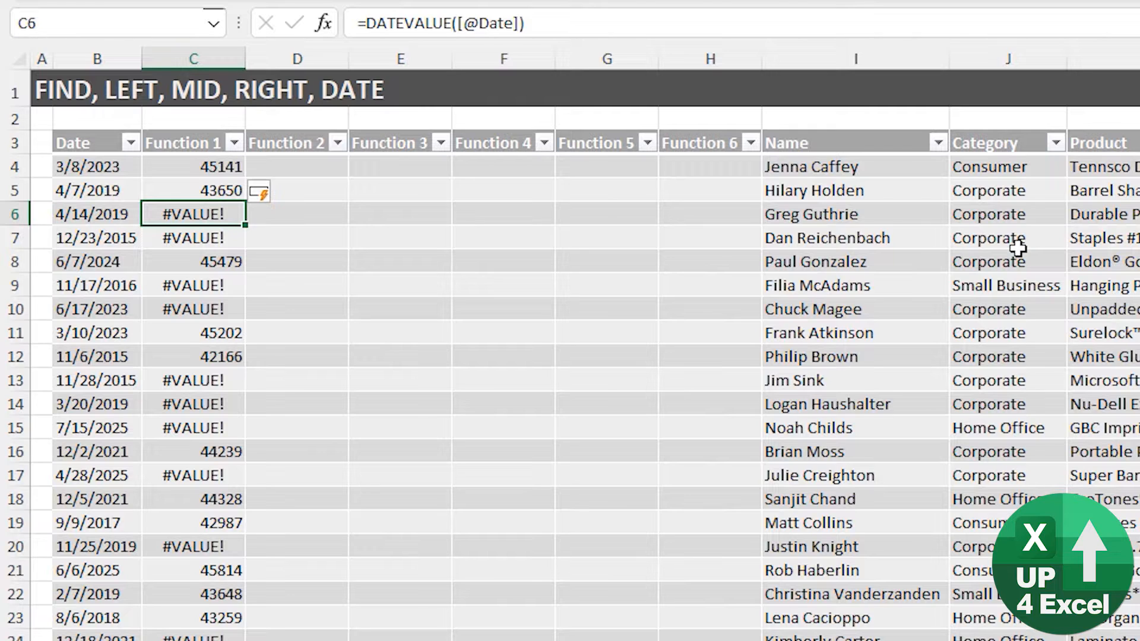
- Review the Function 1 serial-number results down to the 4/7/2019 row
key(Up)
key(Up)
key(Down)
key(Down)
key(Down)
key(Down)
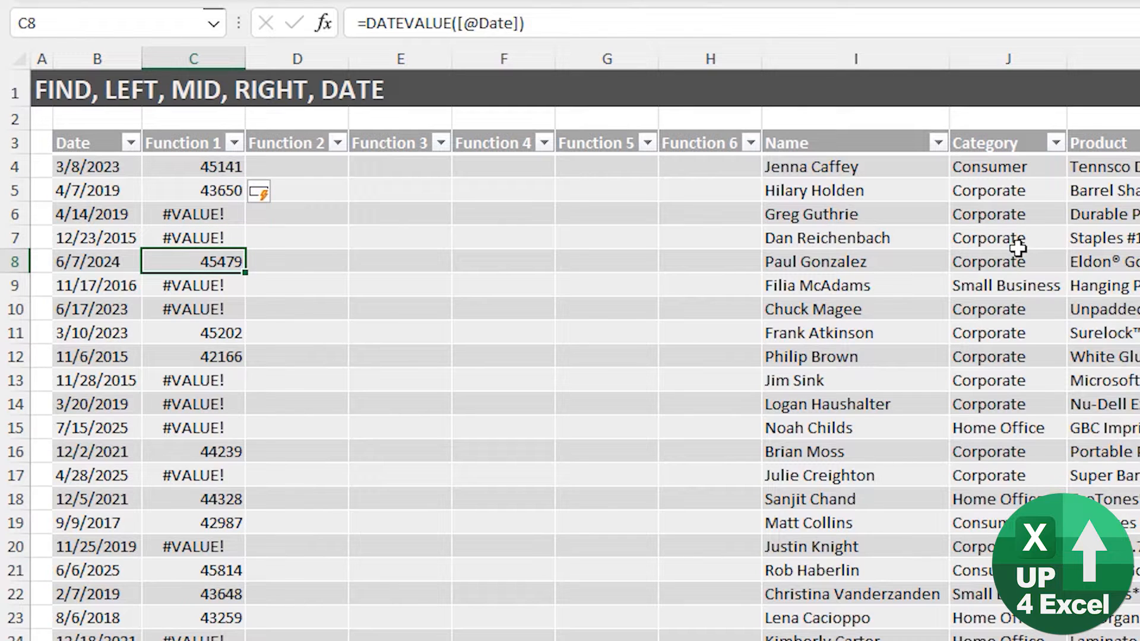
key(Down)
key(Down)
key(Down)
key(Down)
key(Down)
key(Down)
key(Down)
key(Down)
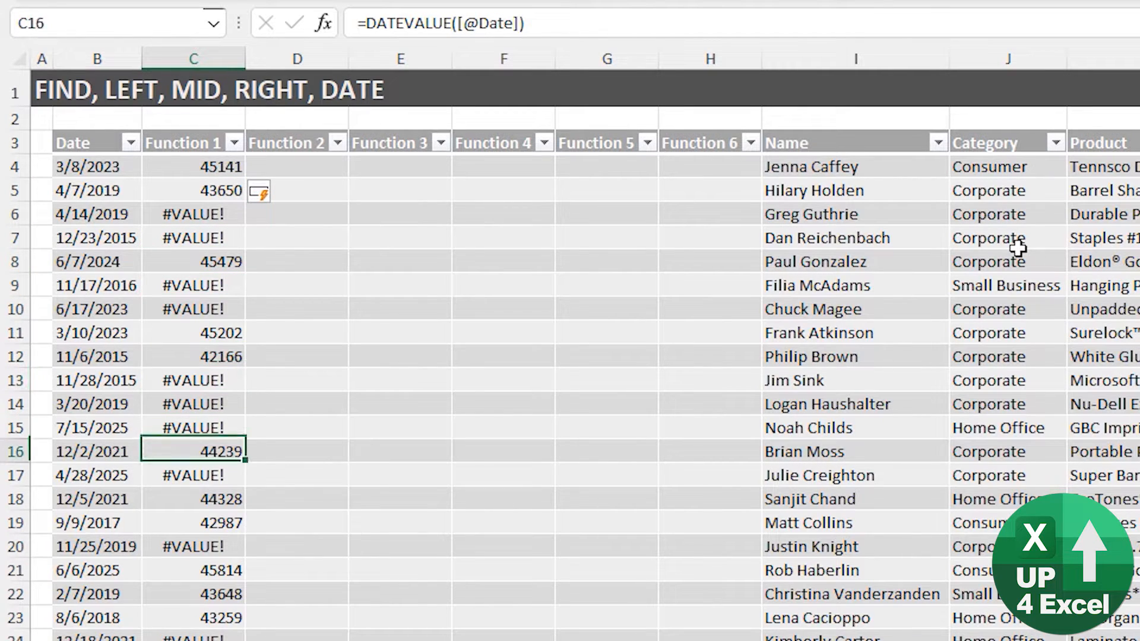
key(Down)
key(Down)
key(Down)
key(Down)
key(Down)
key(Down)
key(Down)
key(Down)
key(Down)
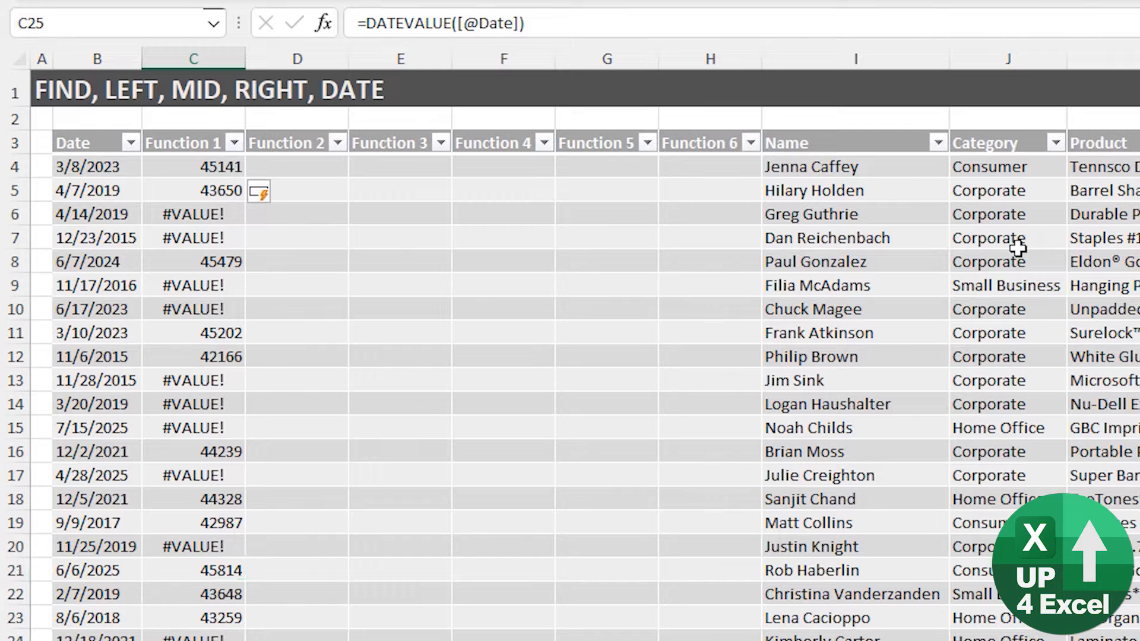
key(Down)
key(Down)
key(Down)
key(Down)
key(Down)
key(Down)
key(ctrl+Up)
key(Down)
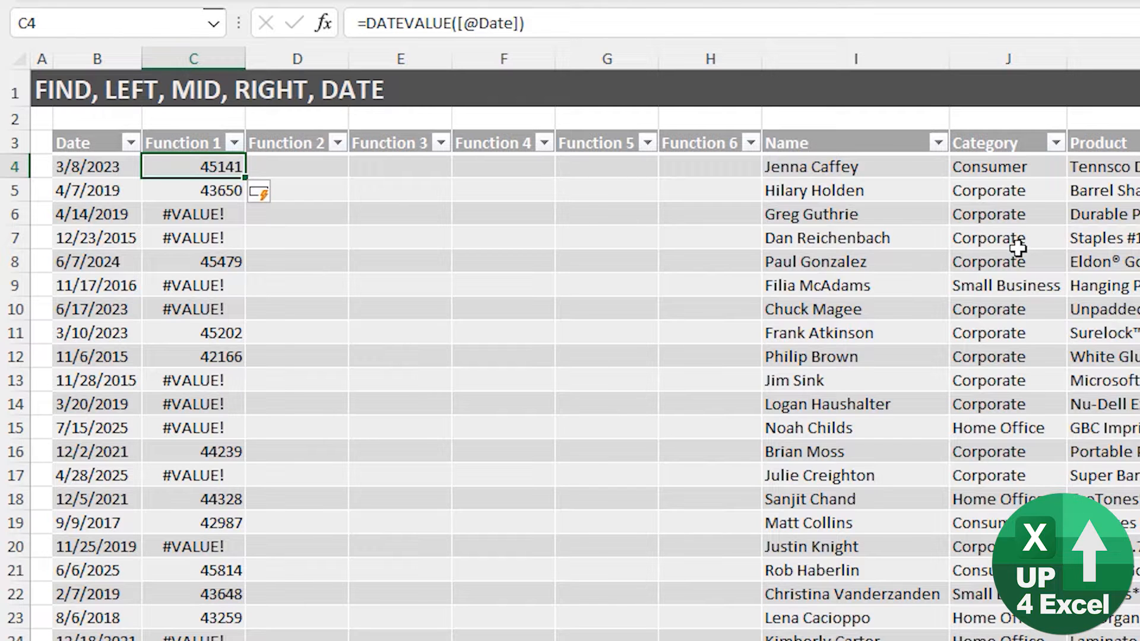
key(Down)
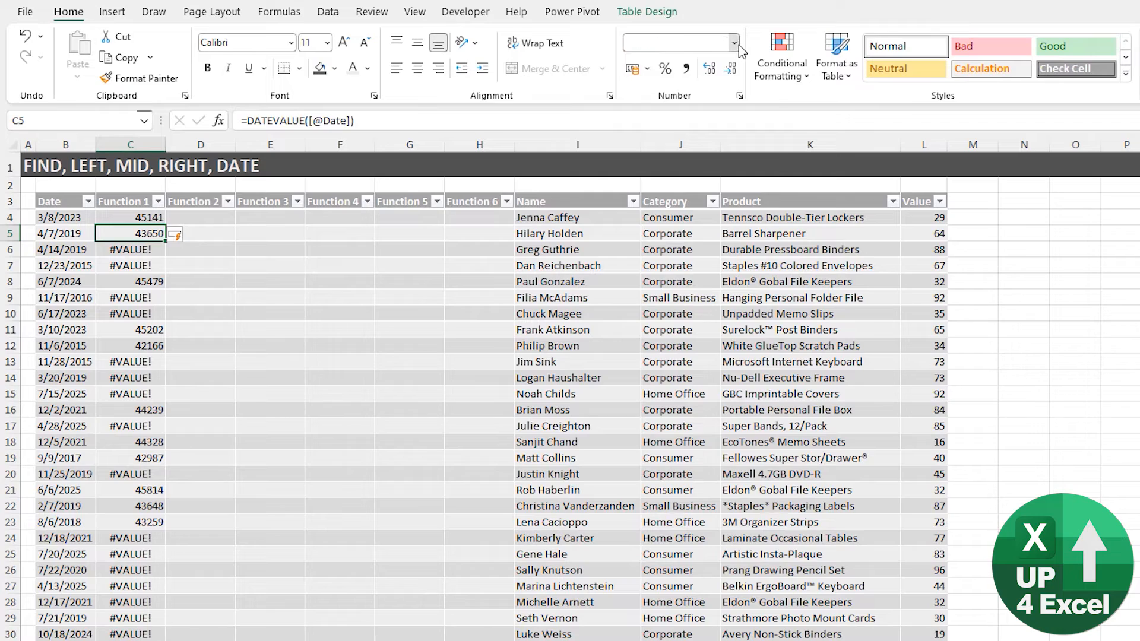
- Format C5 as Long Date, showing 04 July 2019, and compare it with the 4/7/2019 text
click(735, 42)
click(725, 278)
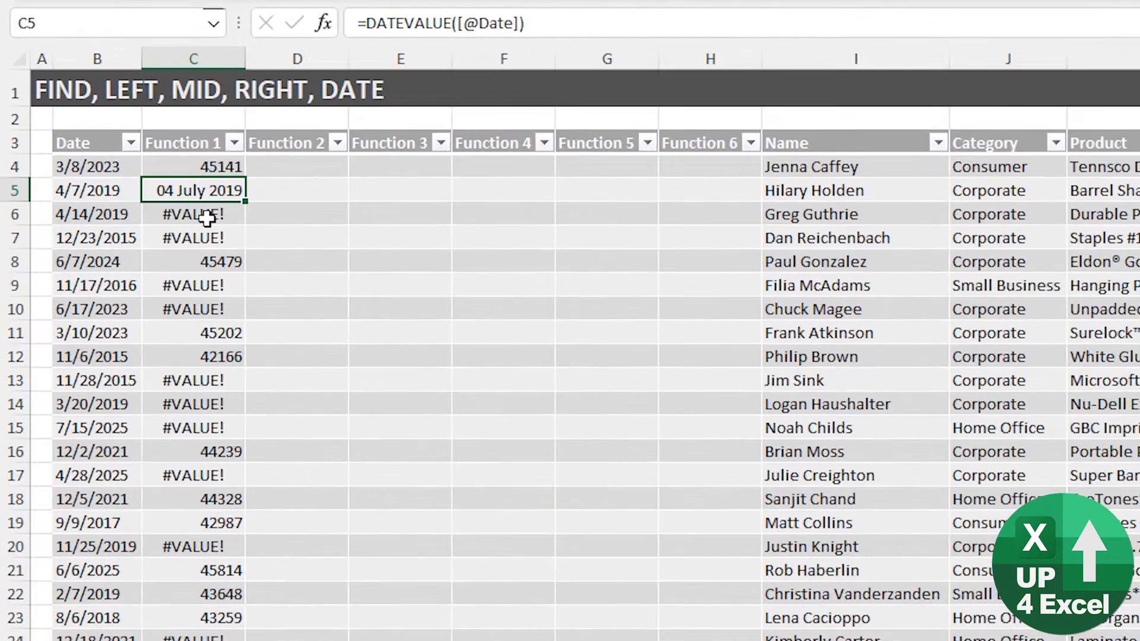
key(Left)
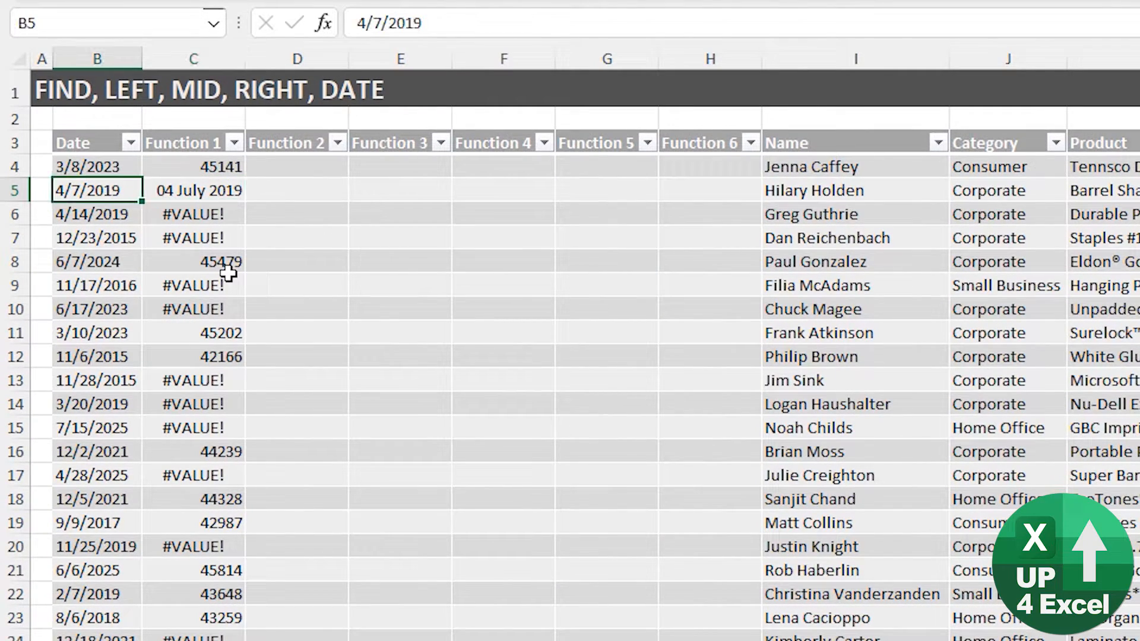
key(Down)
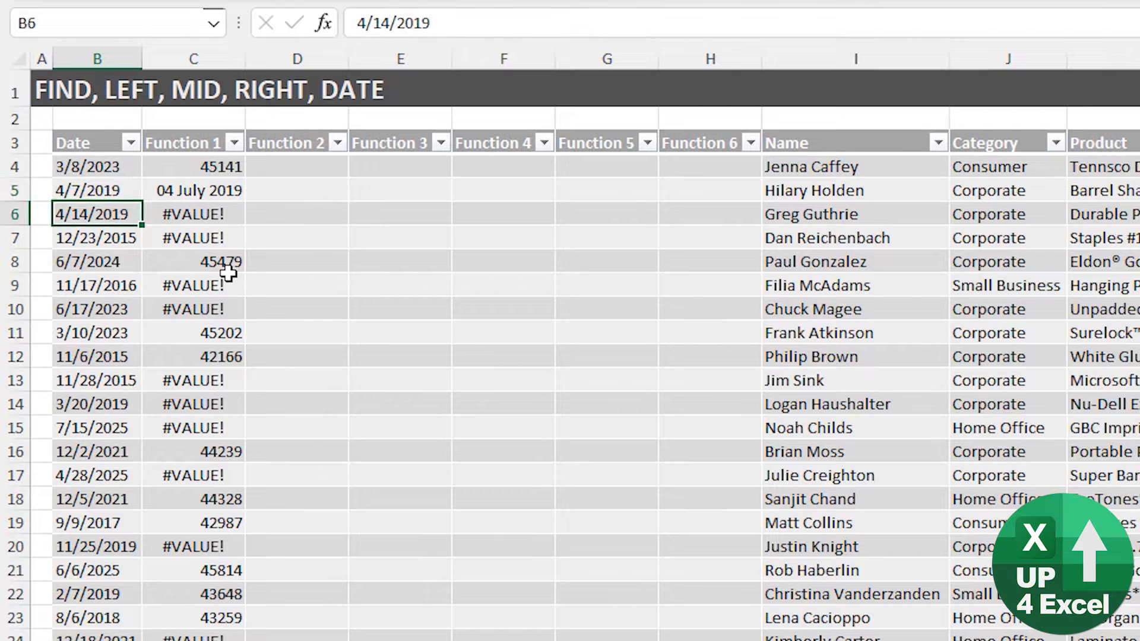
key(Up)
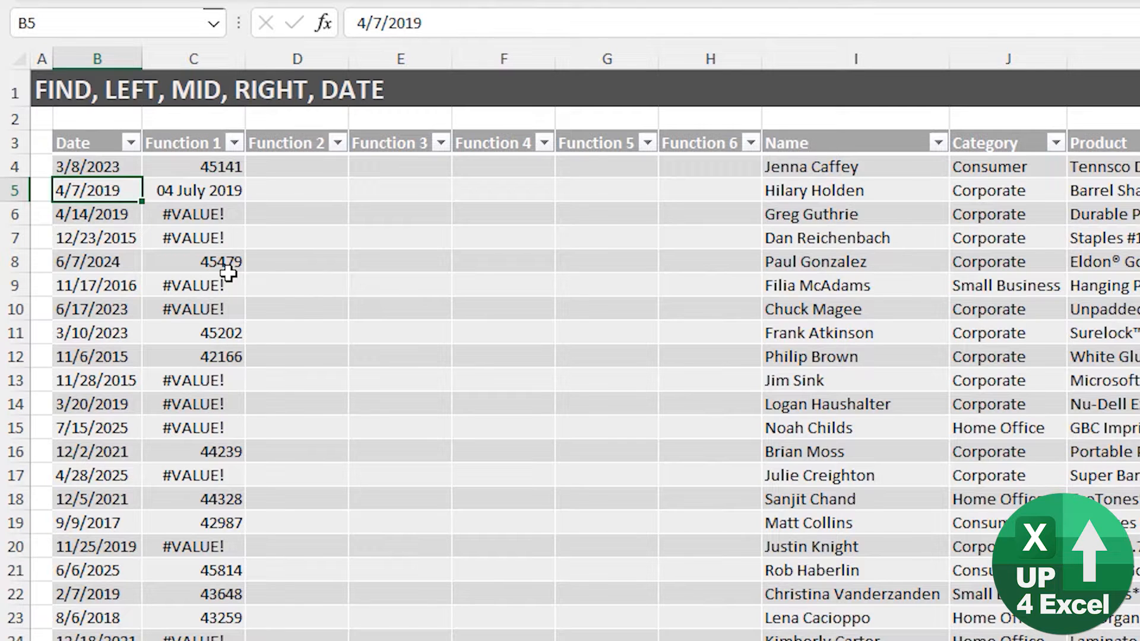
key(Right)
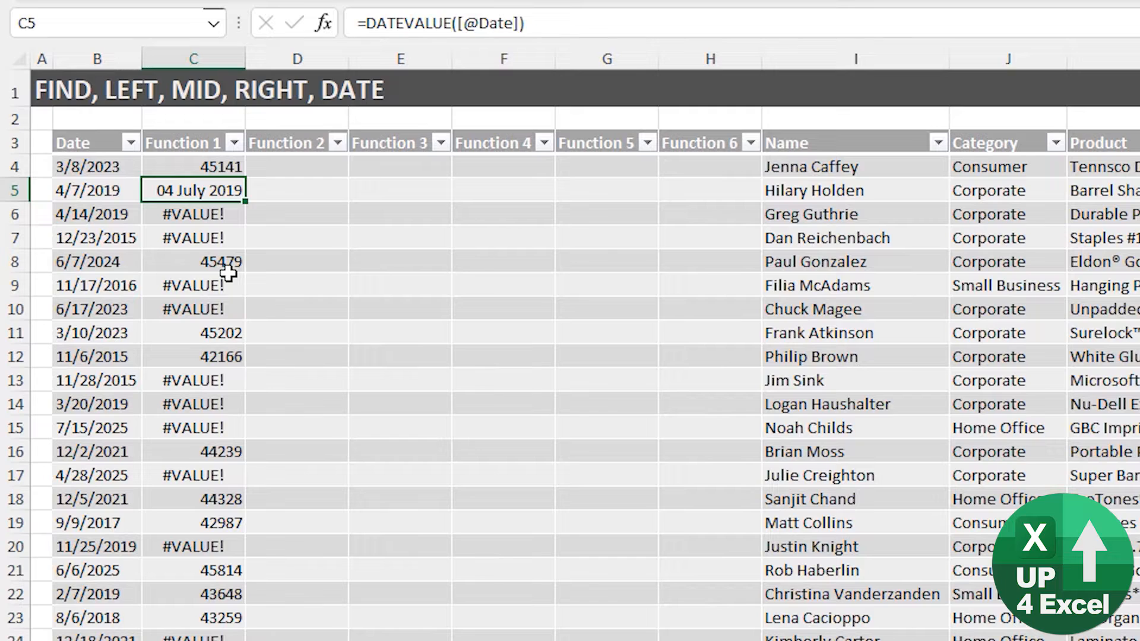
- Delete all DATEVALUE results from column C and reset its number format to General
key(ctrl+space)
key(Delete)
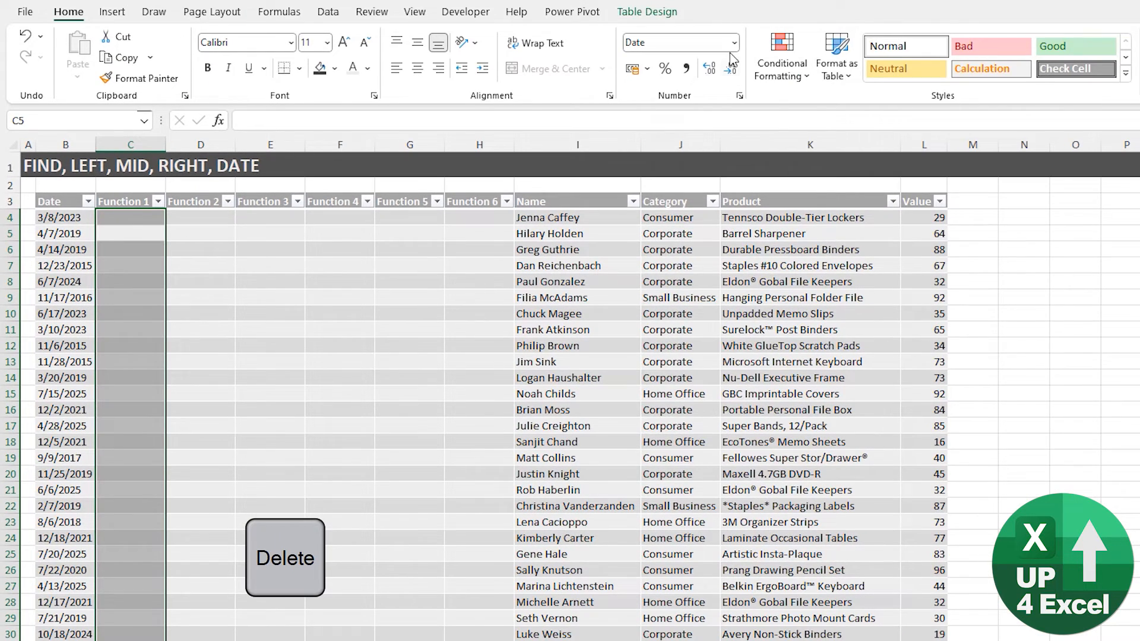
click(734, 42)
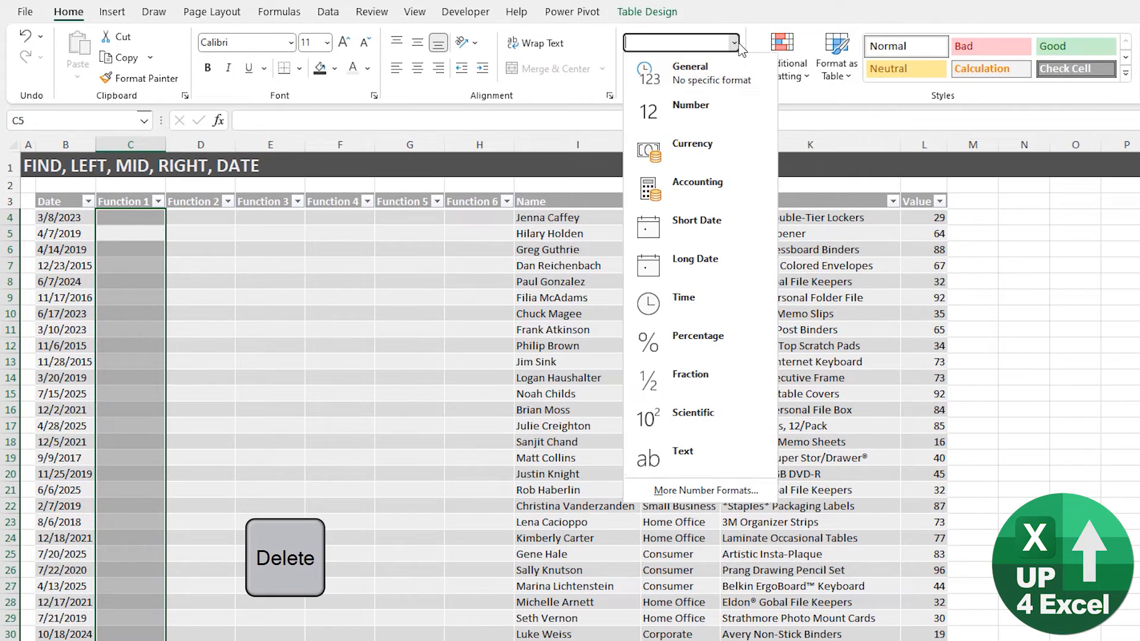
click(717, 74)
click(139, 215)
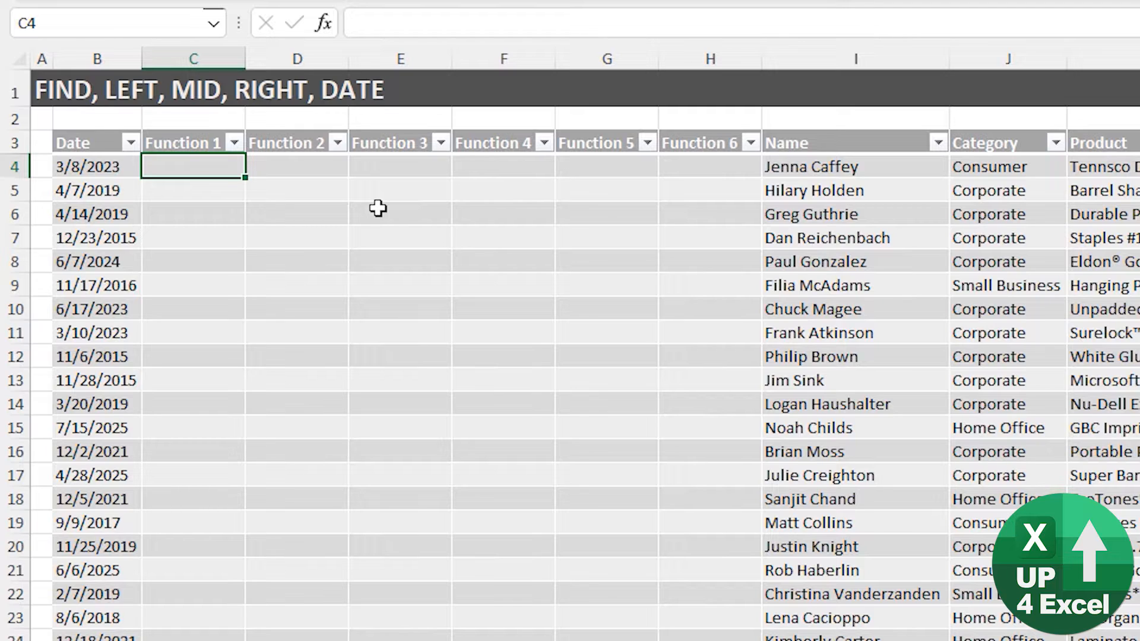
key(Left)
key(Down)
key(Down)
key(Down)
key(Down)
key(Down)
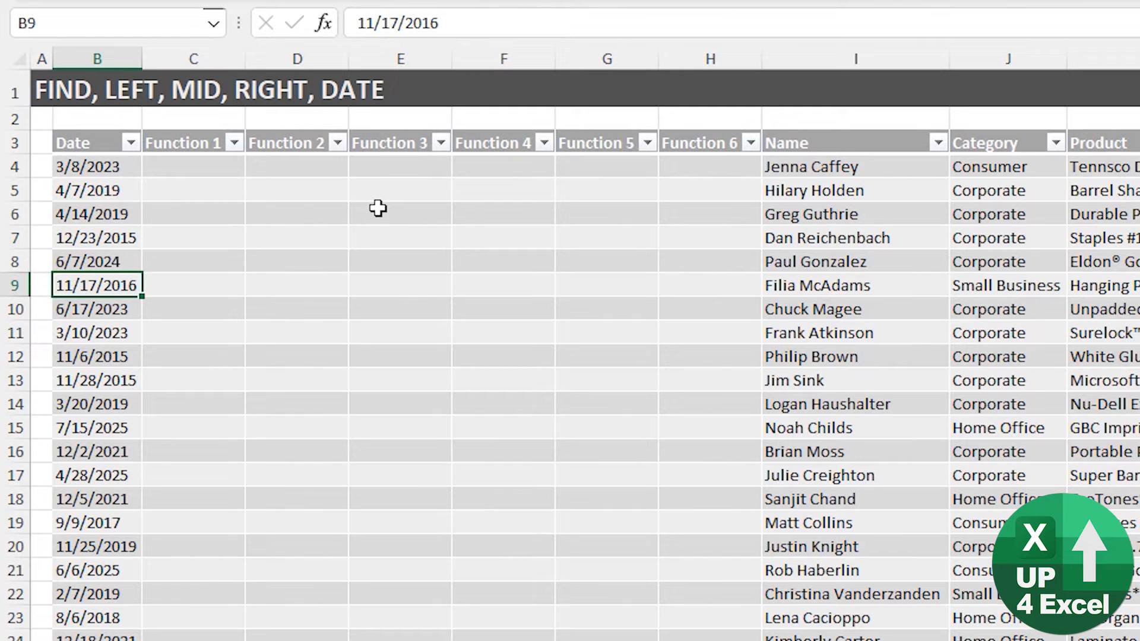
key(Up)
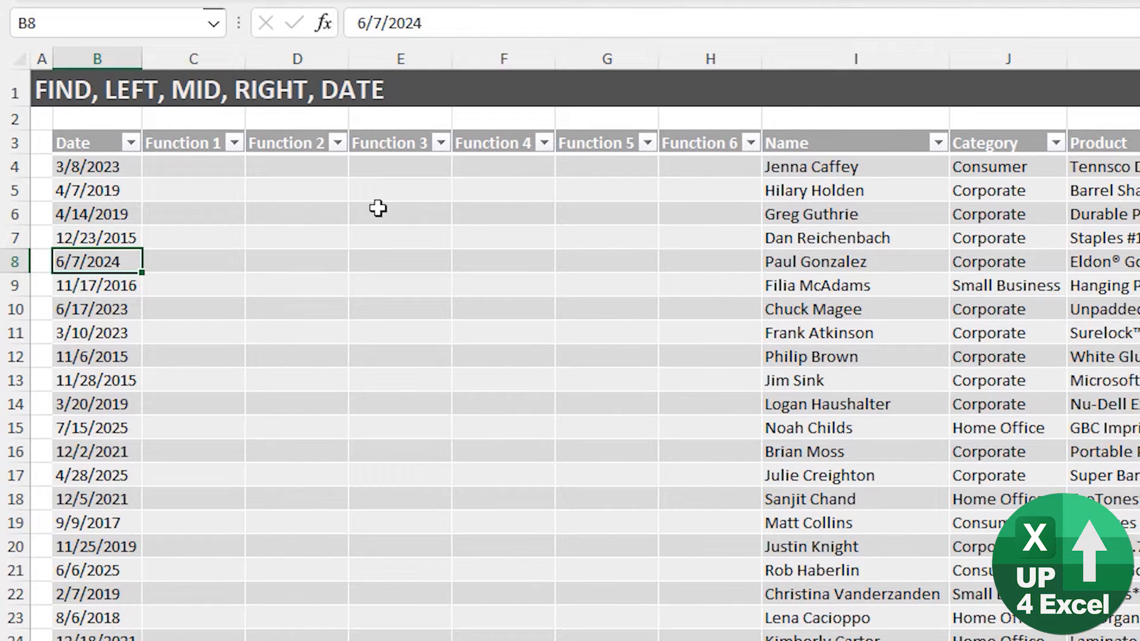
key(Up)
key(Up)
key(Up)
key(Up)
key(Right)
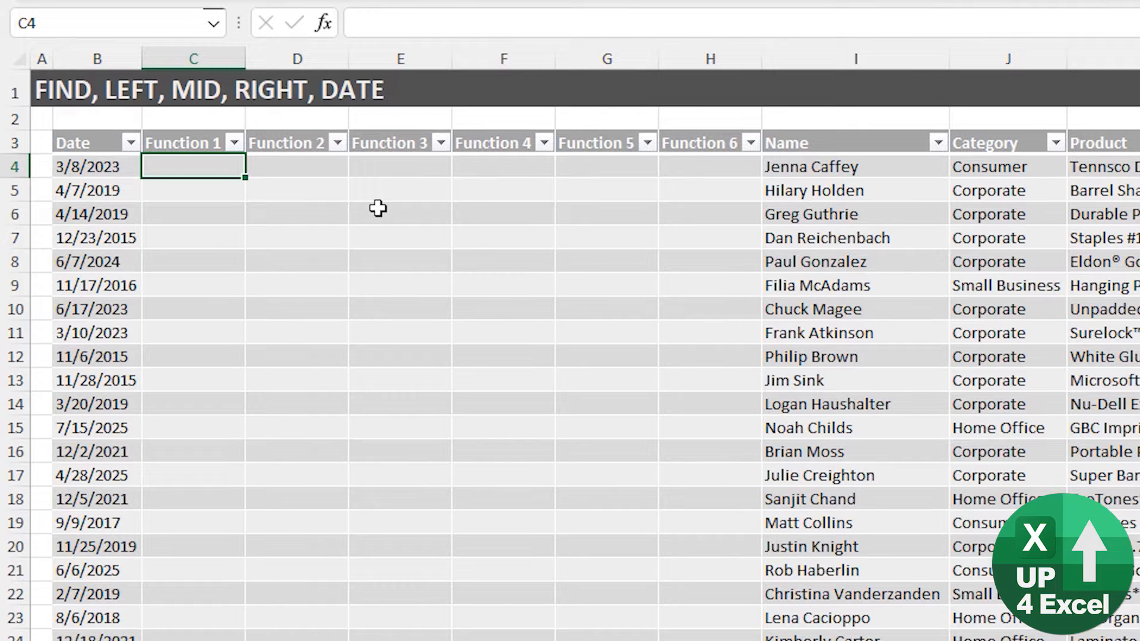
key(Up)
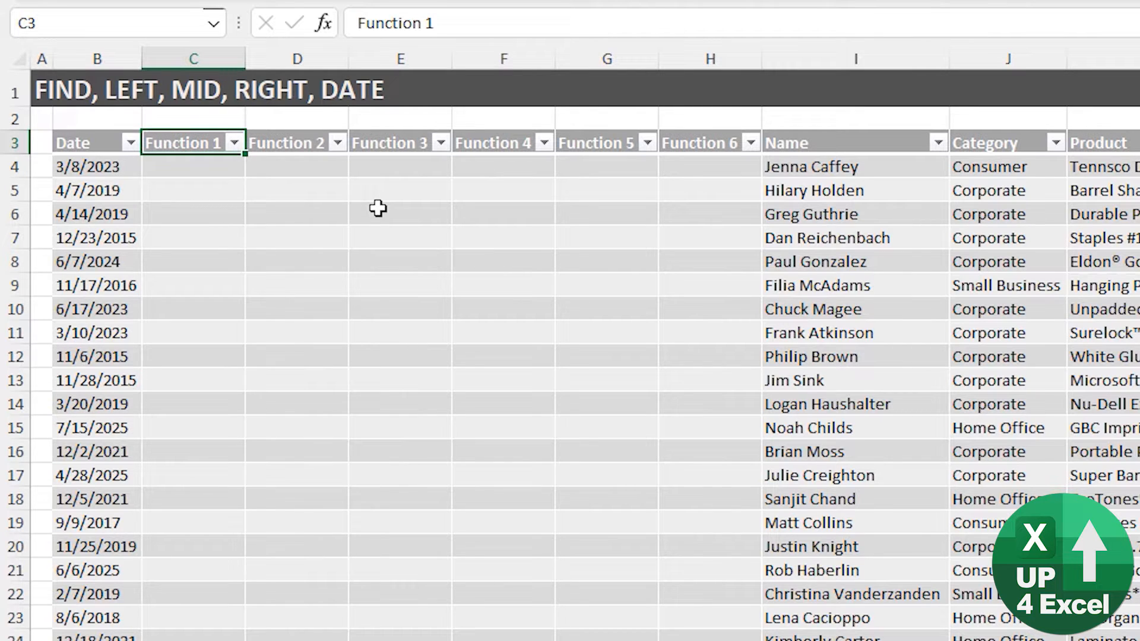
key(Down)
text(=)
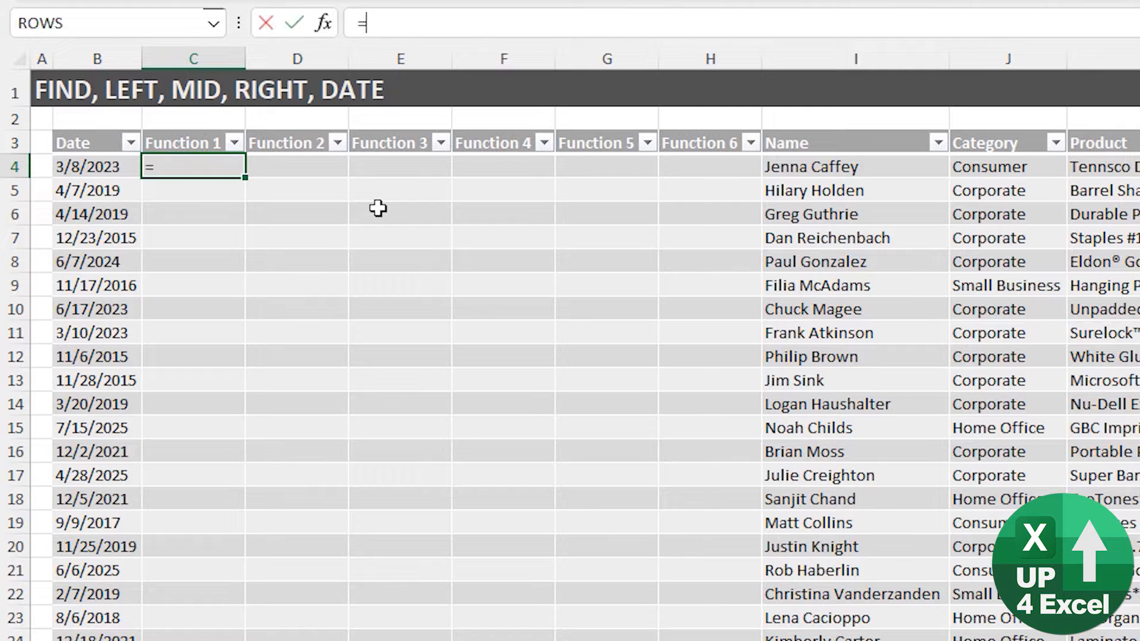
text(find)
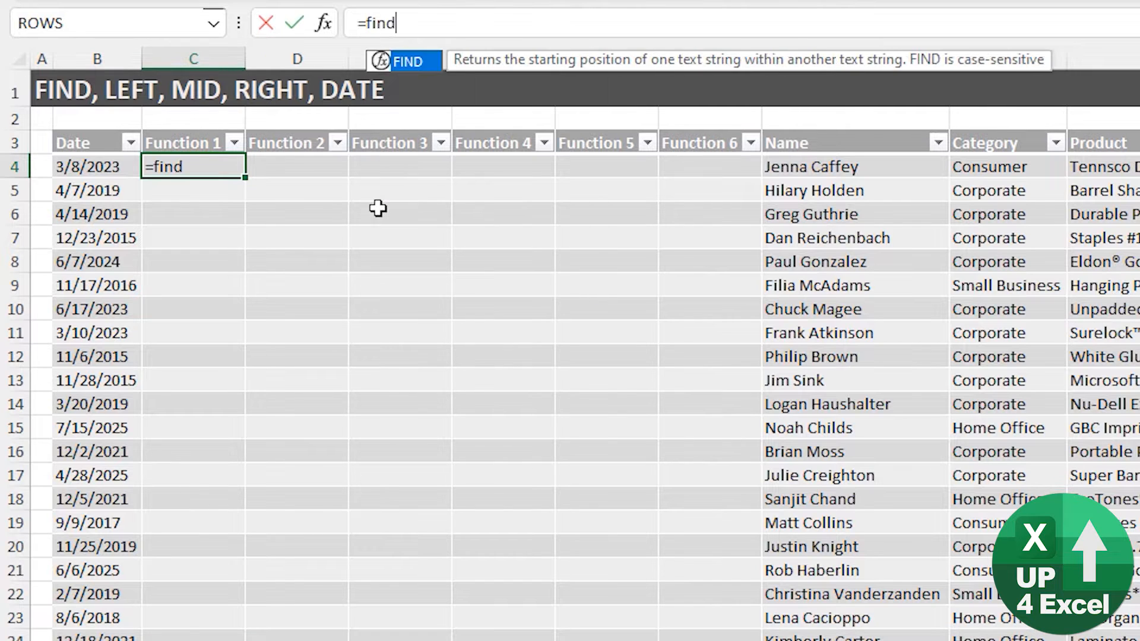
key(Tab)
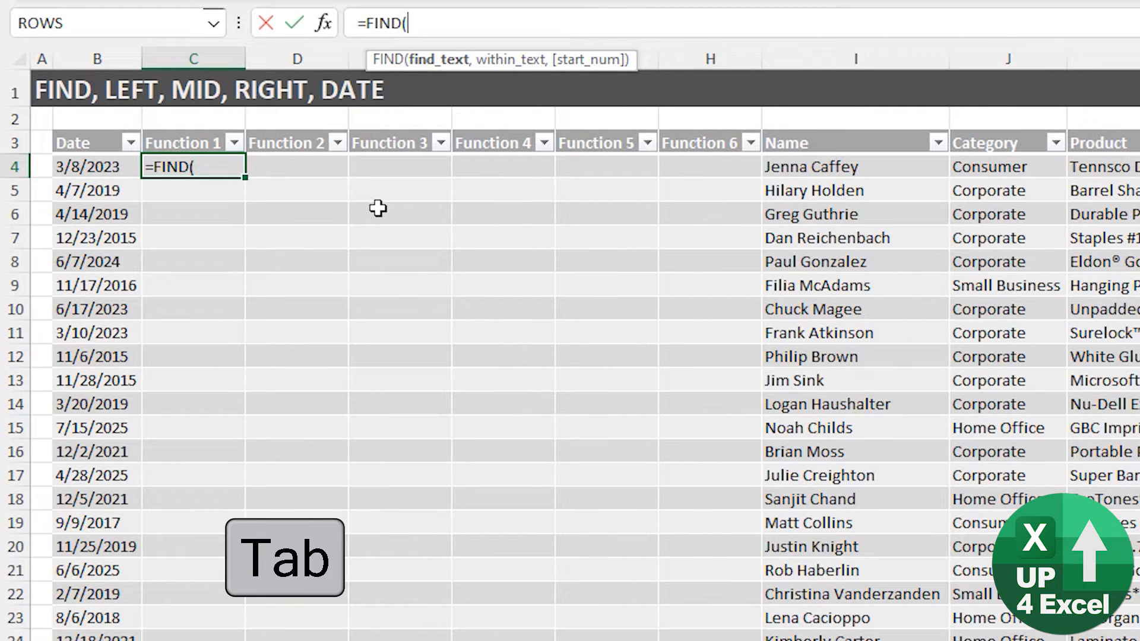
text("/")
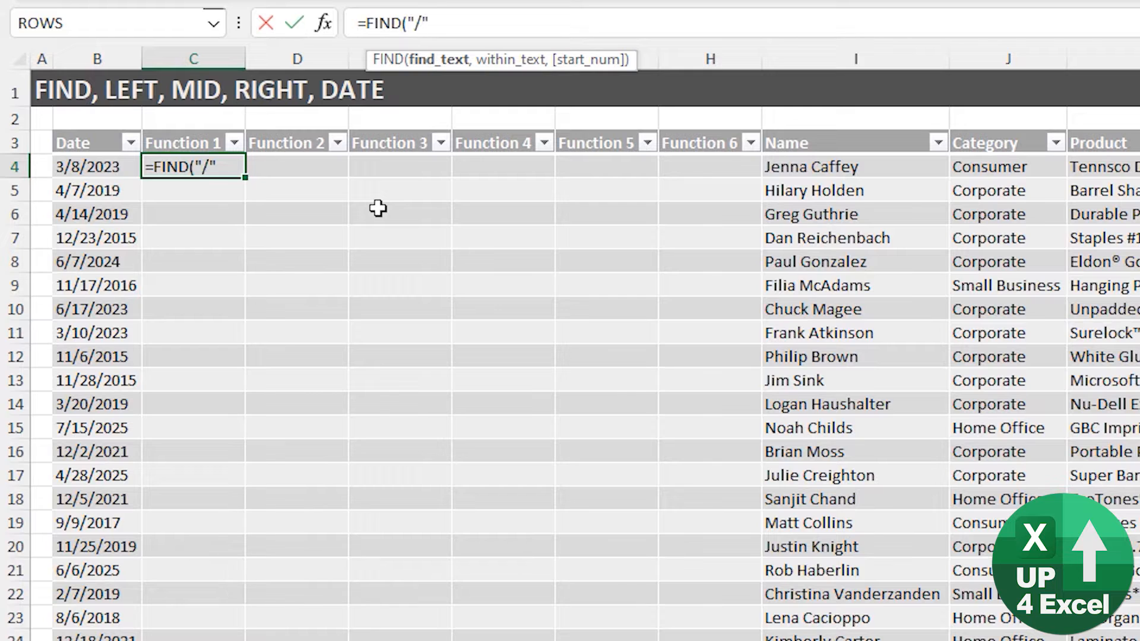
text(,)
key(Left)
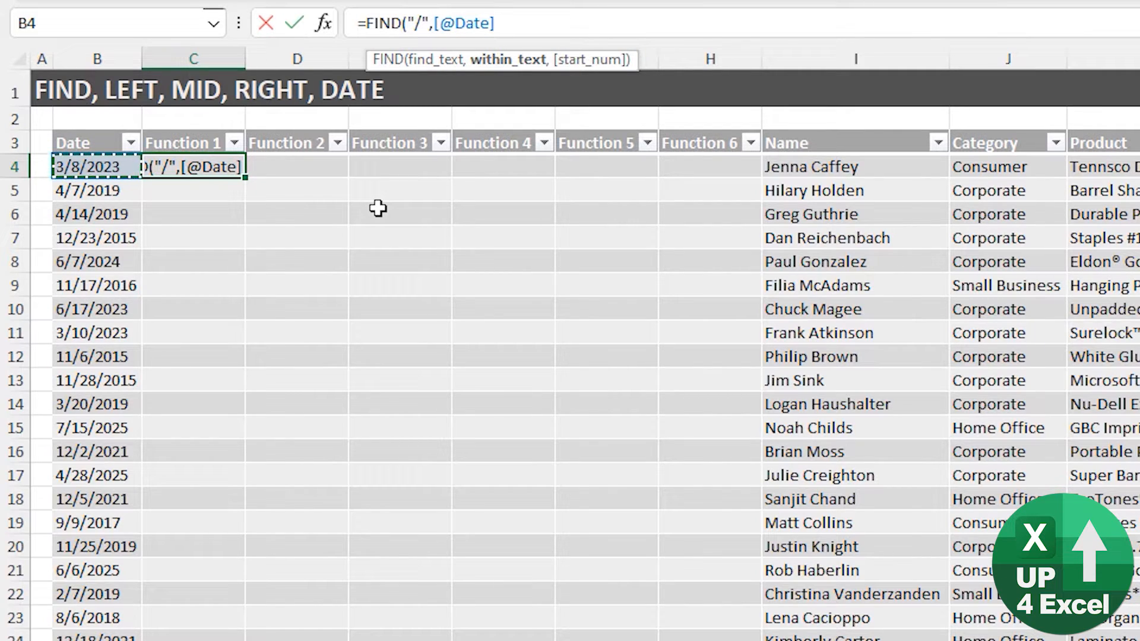
text())
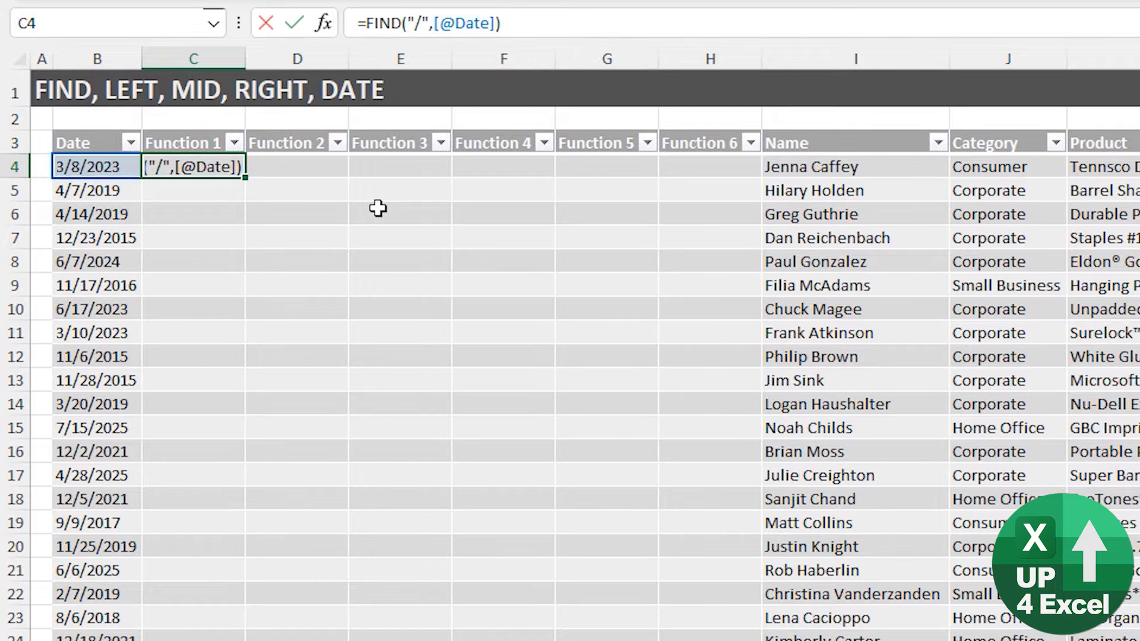
key(Return)
key(Up)
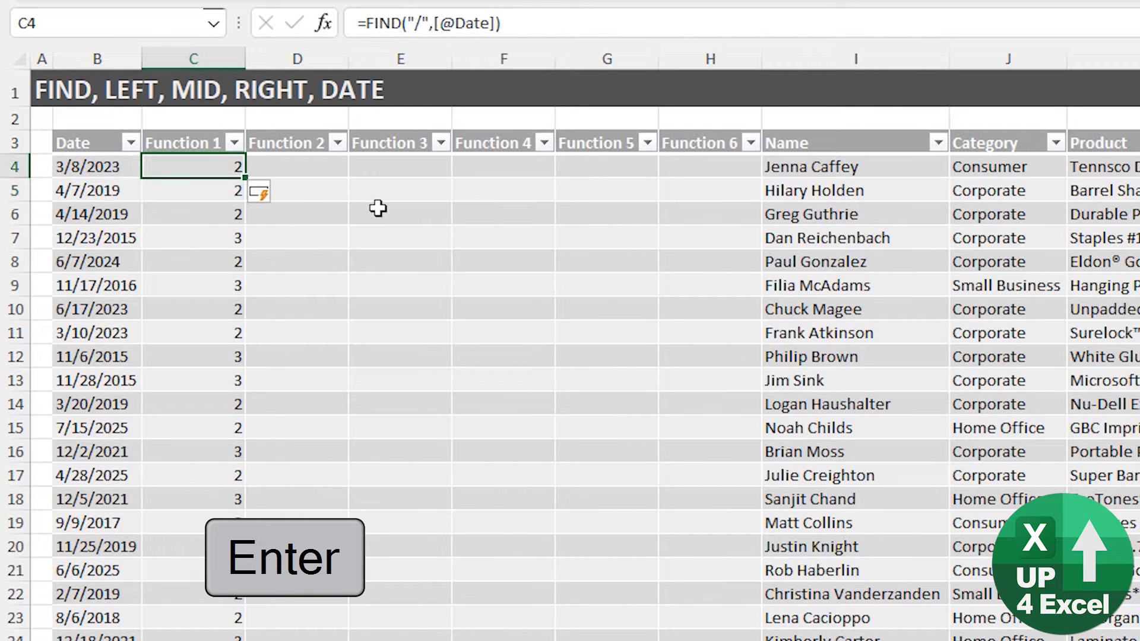
key(Up)
key(Down)
key(Down)
key(Down)
key(Down)
key(Down)
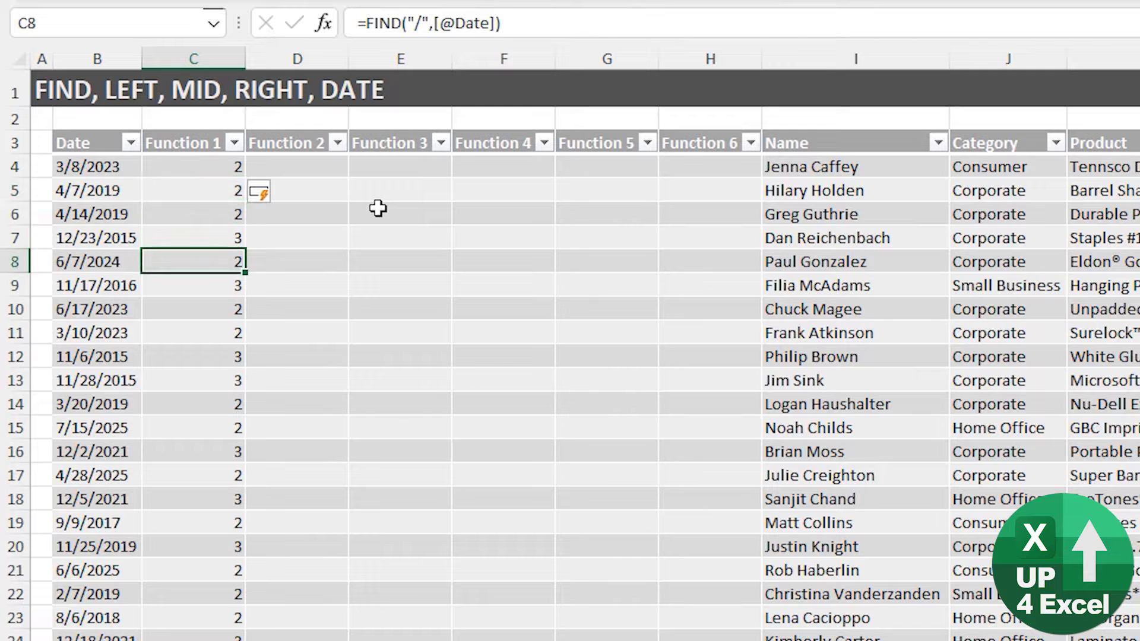
key(Up)
key(Up)
key(Up)
key(Up)
key(Up)
key(Down)
key(Down)
key(Down)
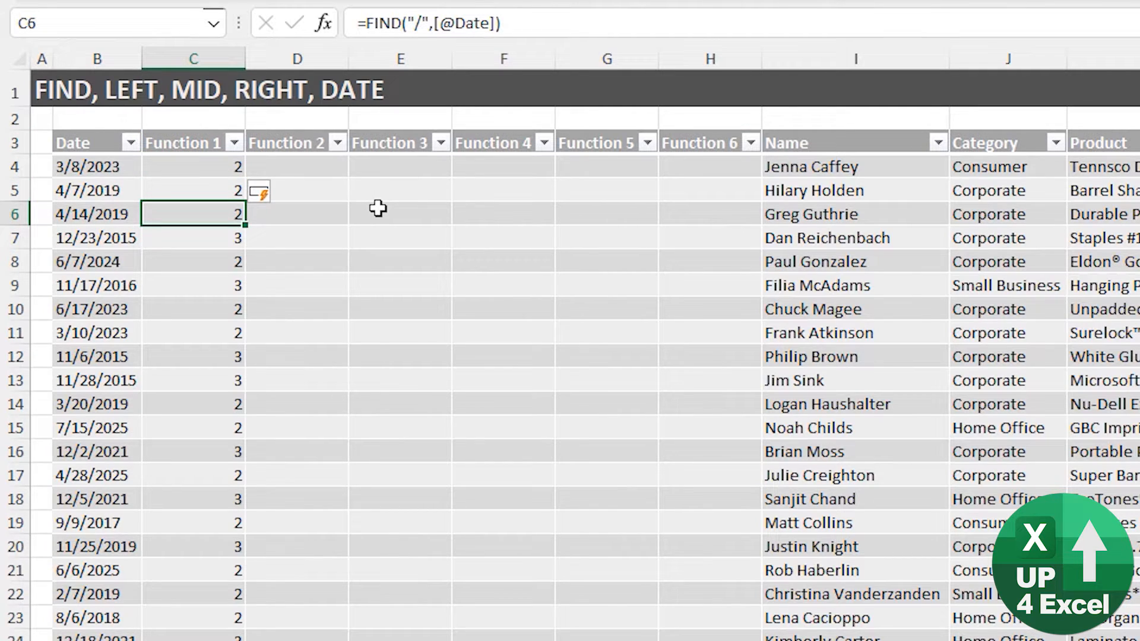
- Rename the column C header to '/ 1'
key(Up)
key(Up)
key(Up)
text(/ 1)
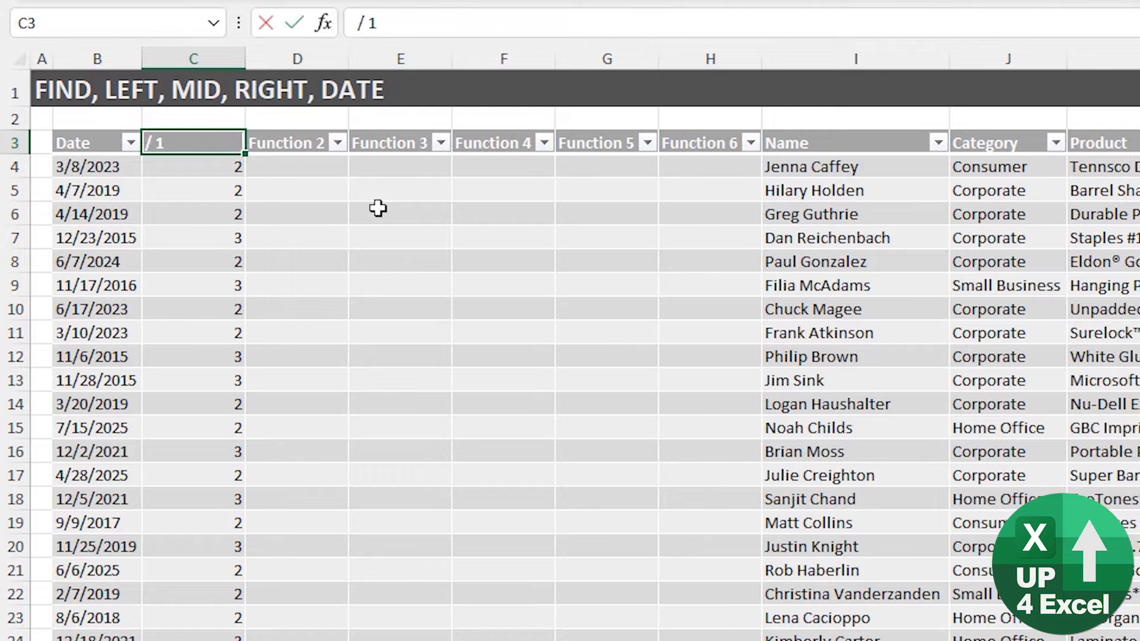
key(Return)
key(Up)
key(Right)
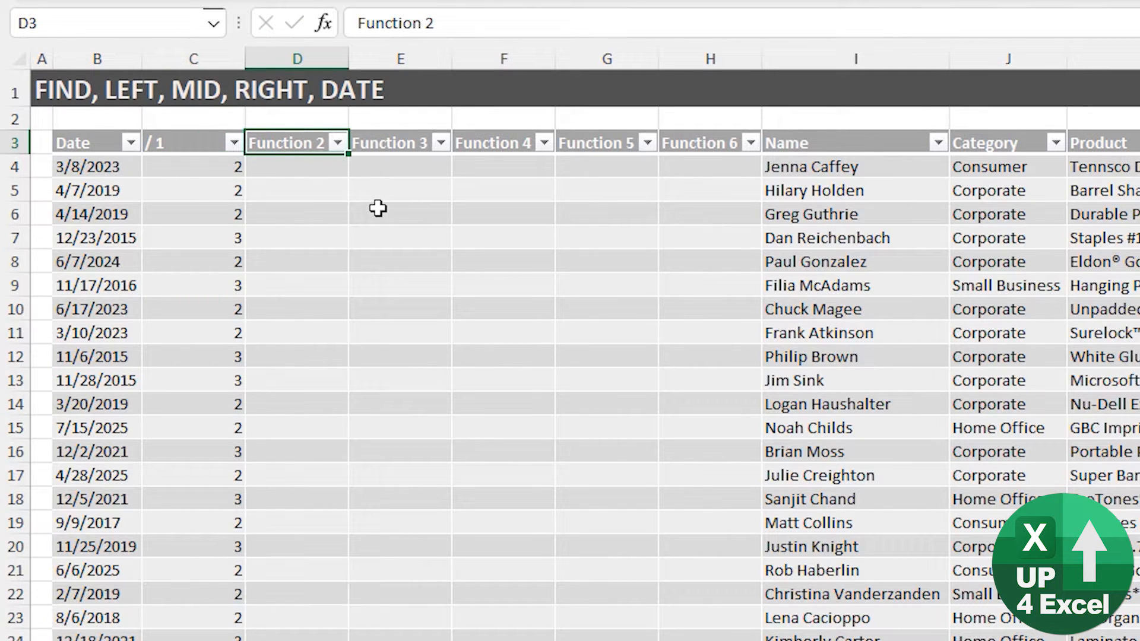
text(/ 2)
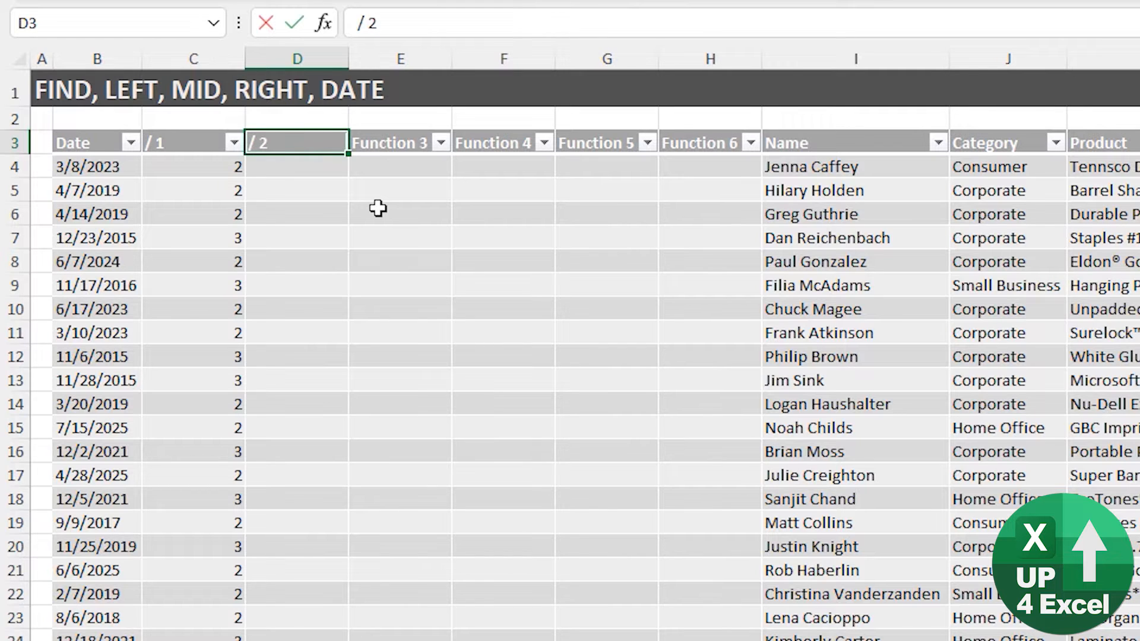
key(Return)
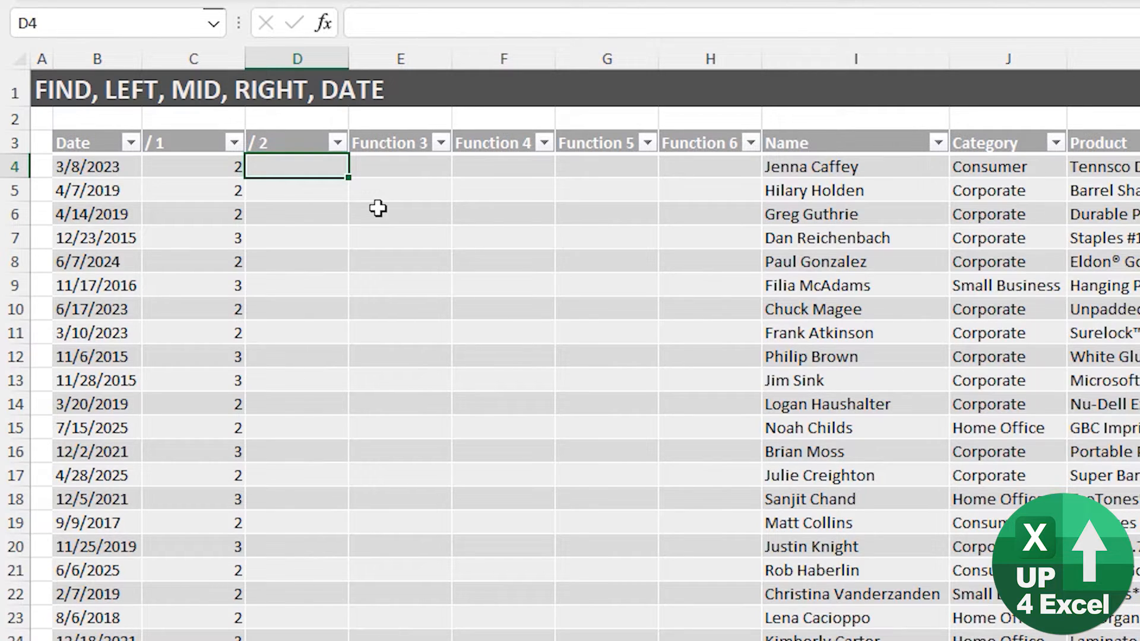
text(=fin)
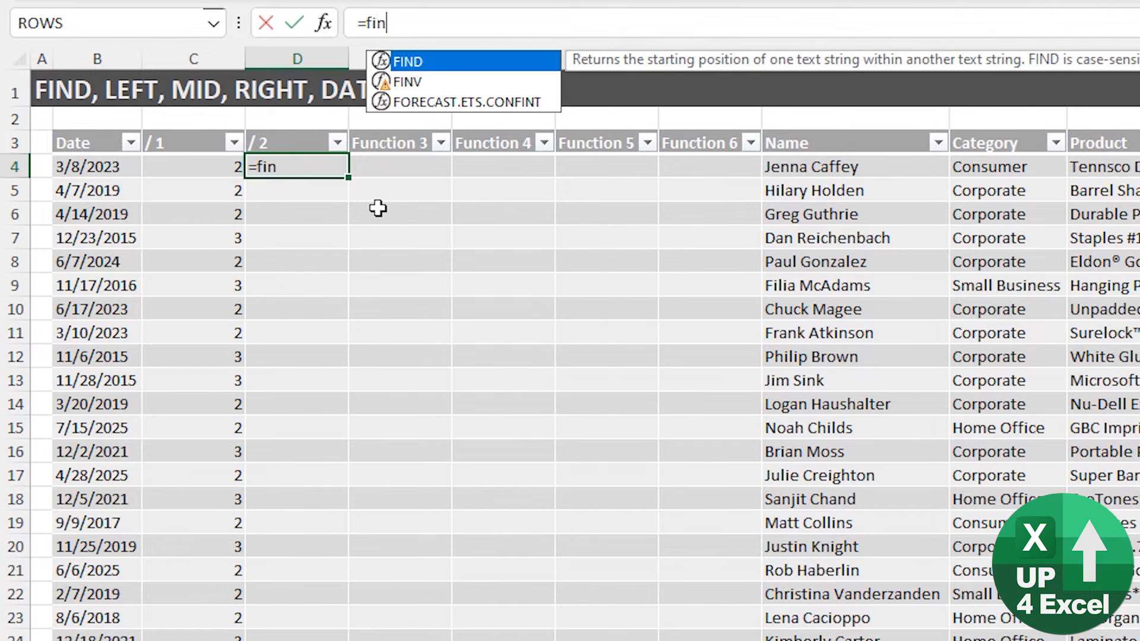
key(Tab)
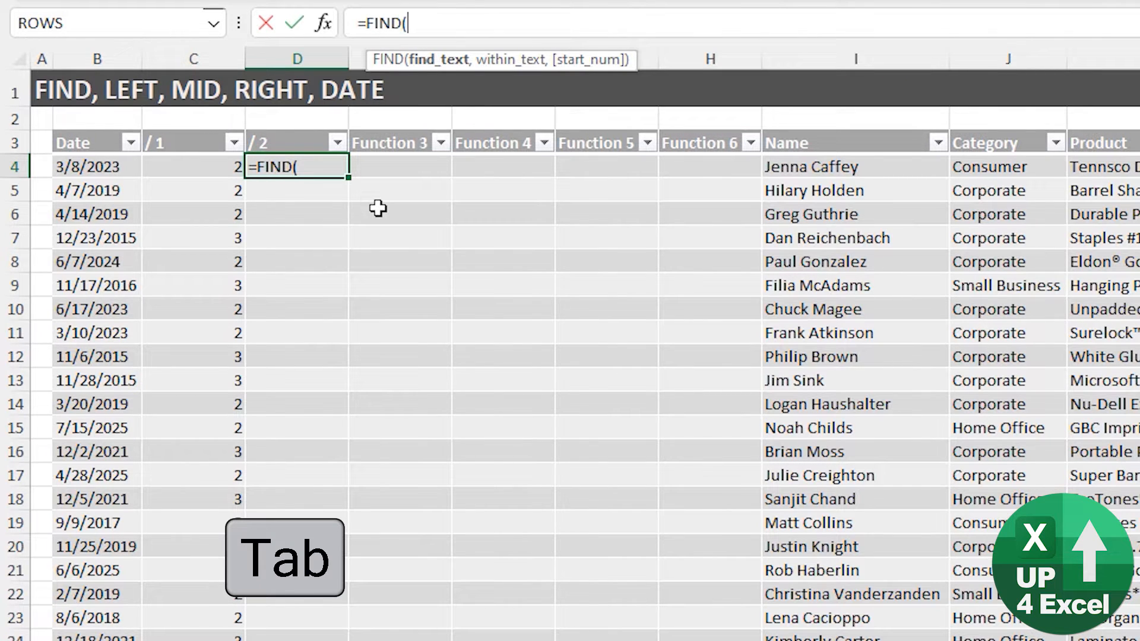
text("/",)
key(Left)
key(Left)
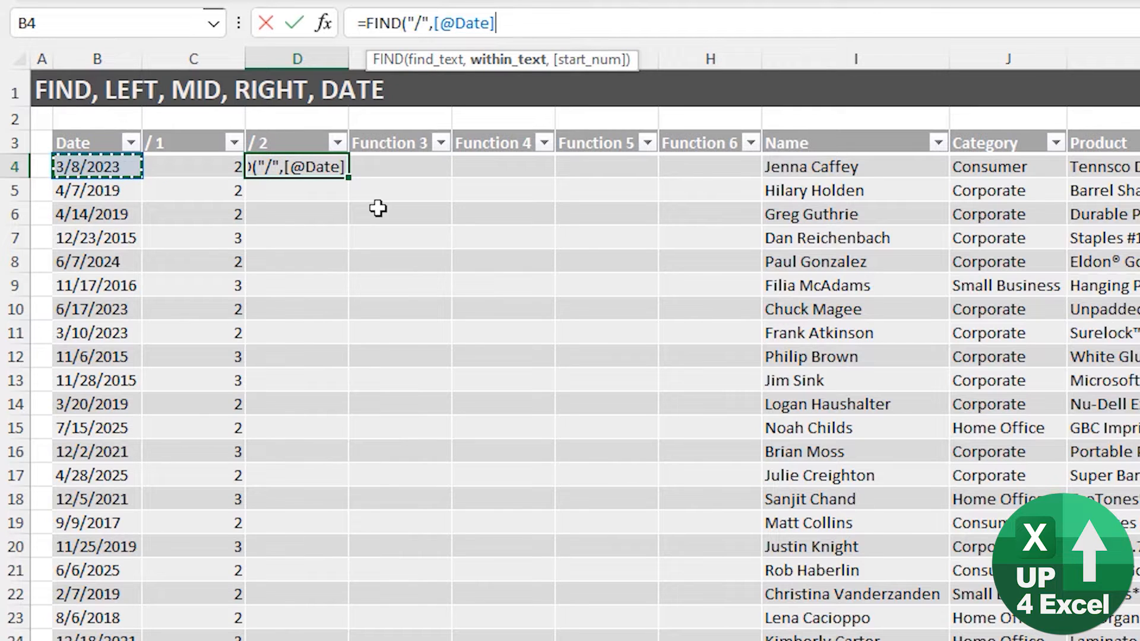
text(,)
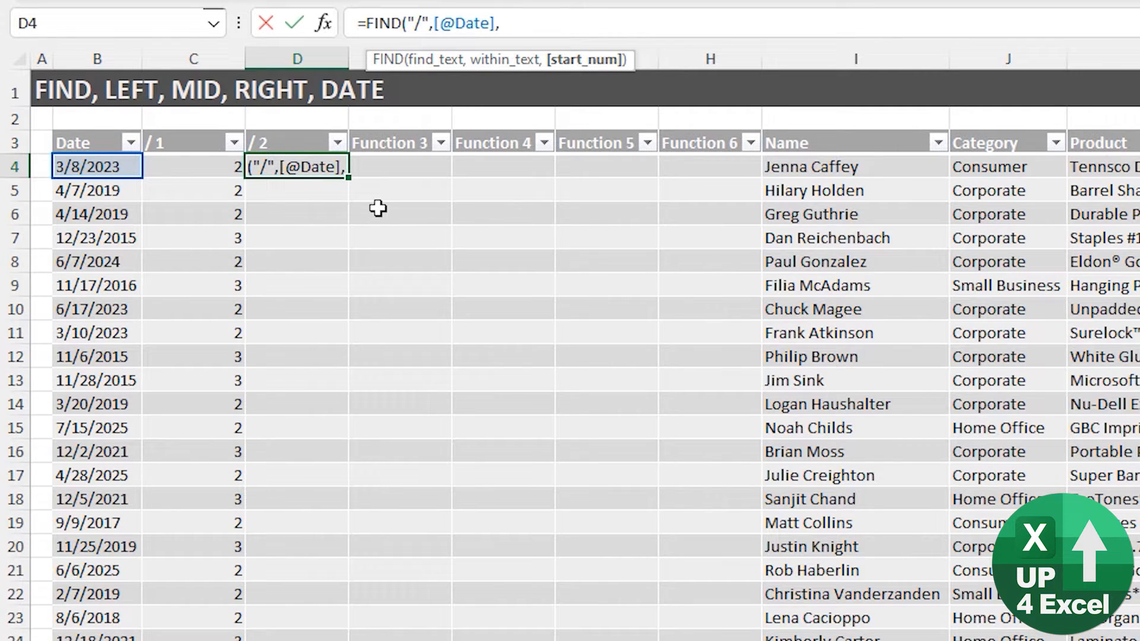
click(187, 166)
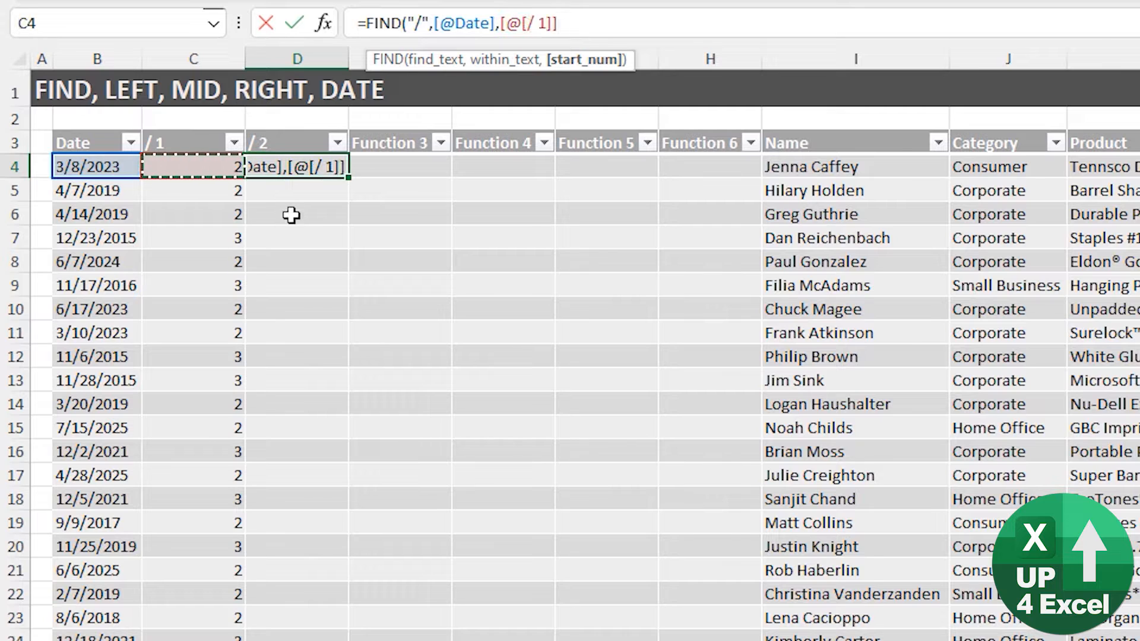
text(+1)
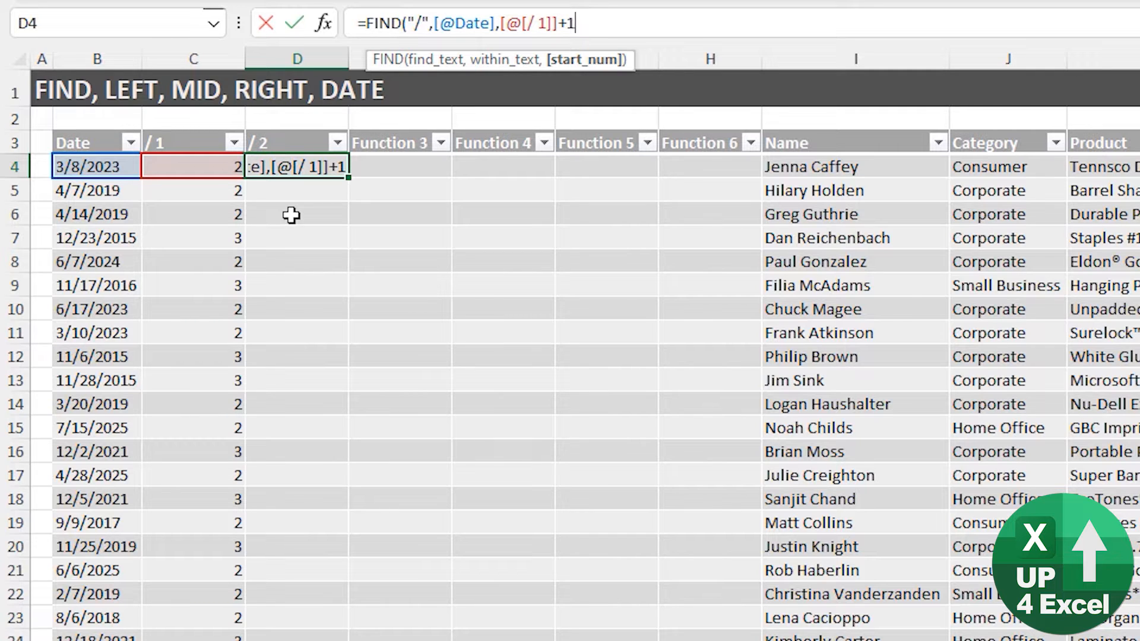
text())
key(Return)
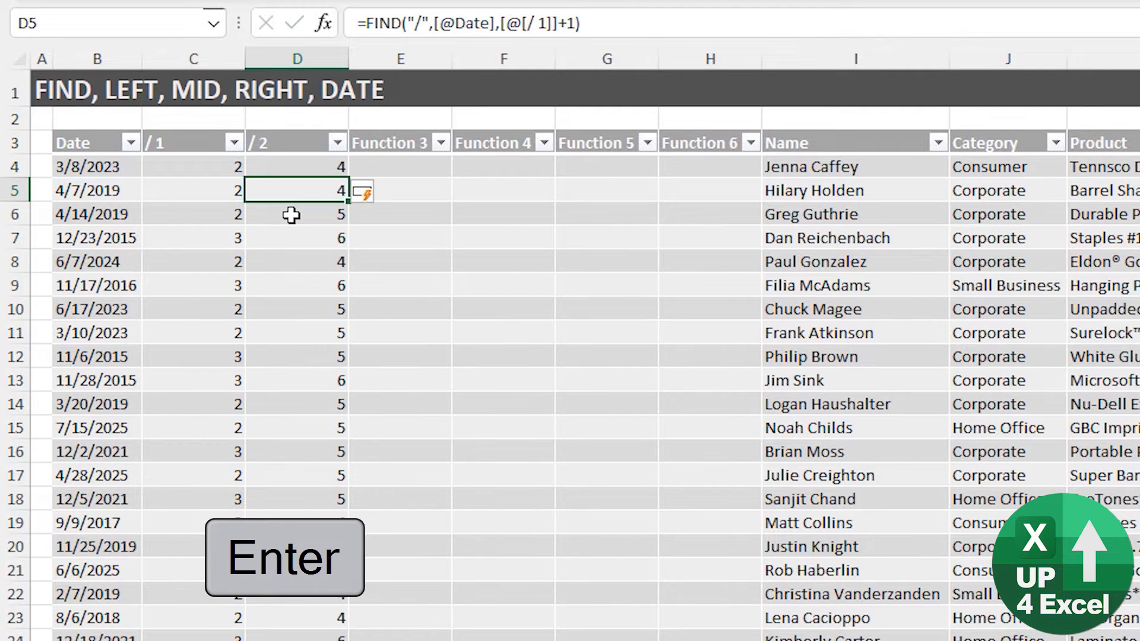
- Check the second-slash positions (4–6) down the '/ 2' column
key(Up)
key(Down)
key(Down)
key(Down)
key(Down)
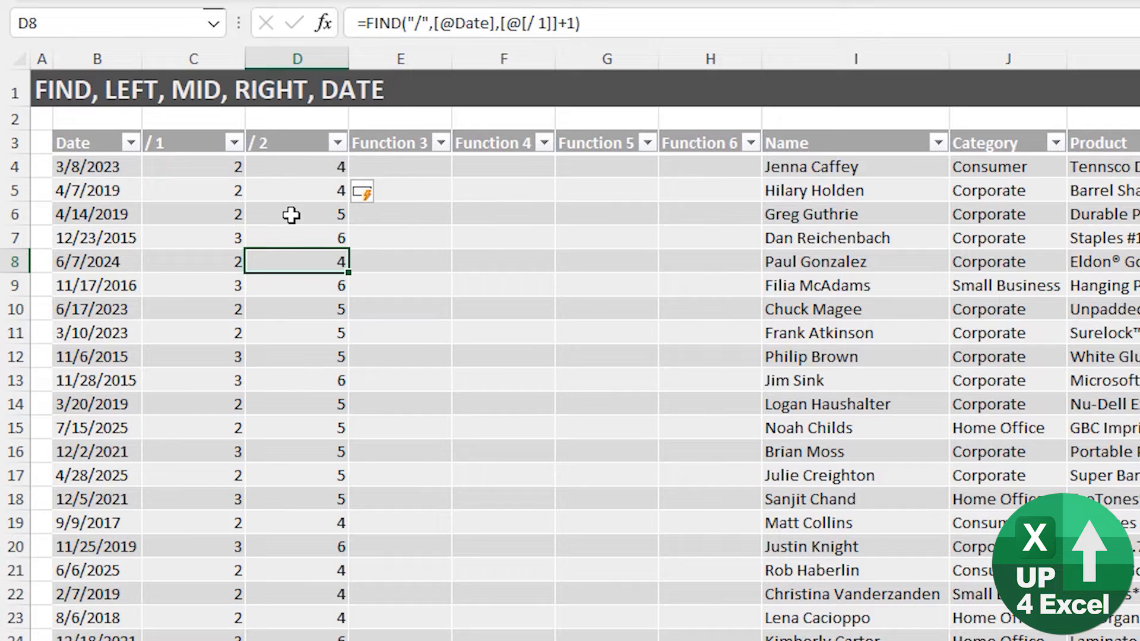
key(ctrl+Up)
key(Right)
text(Month)
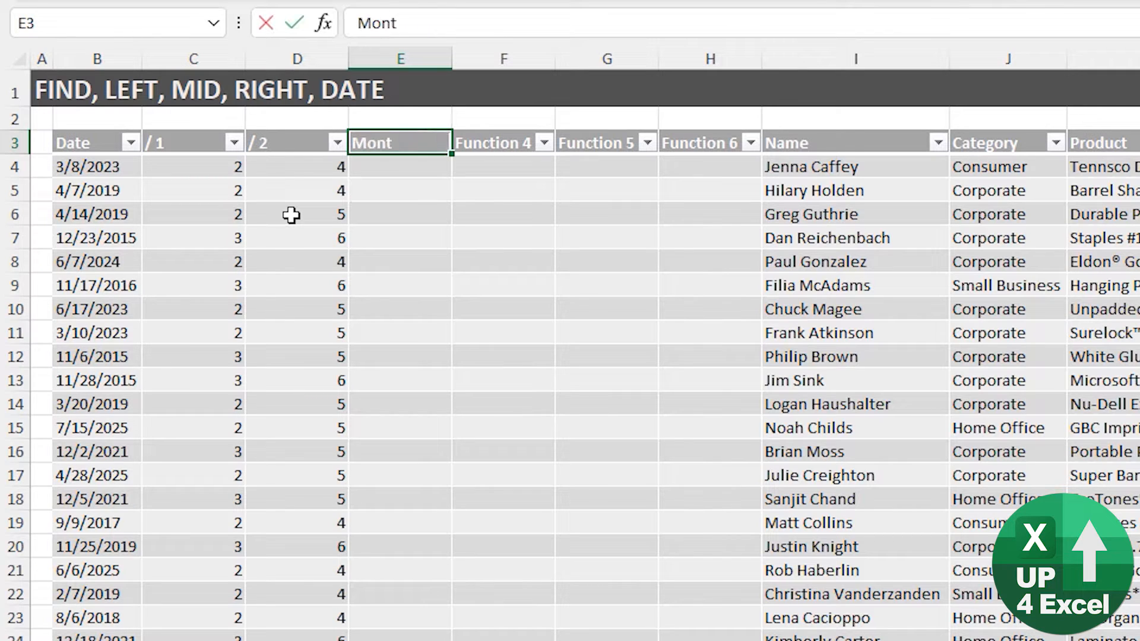
key(Return)
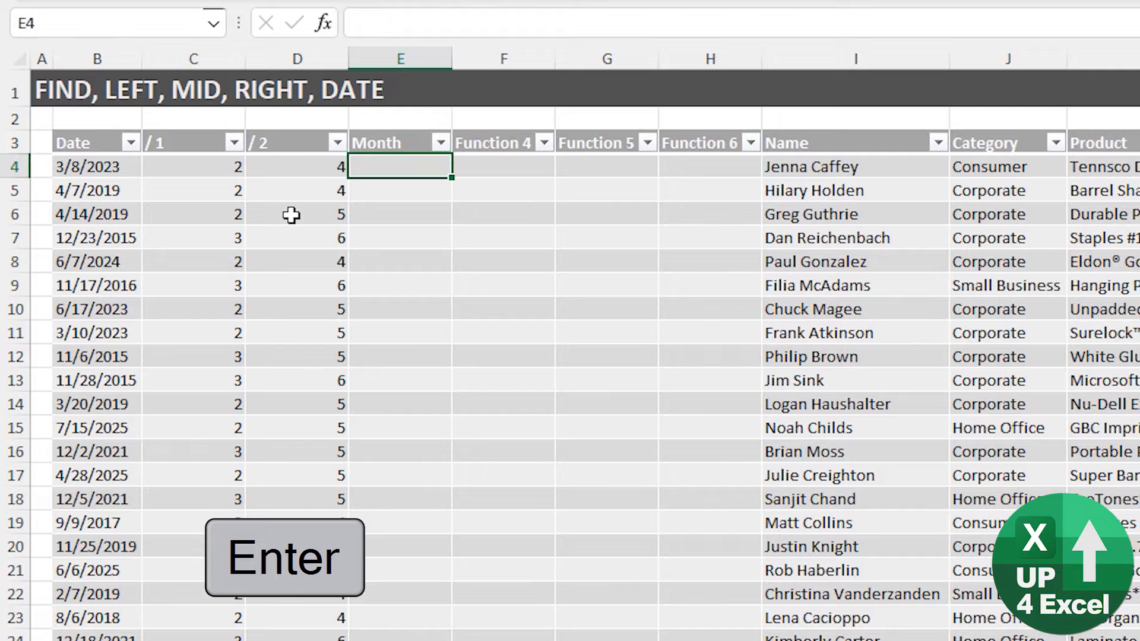
text(=)
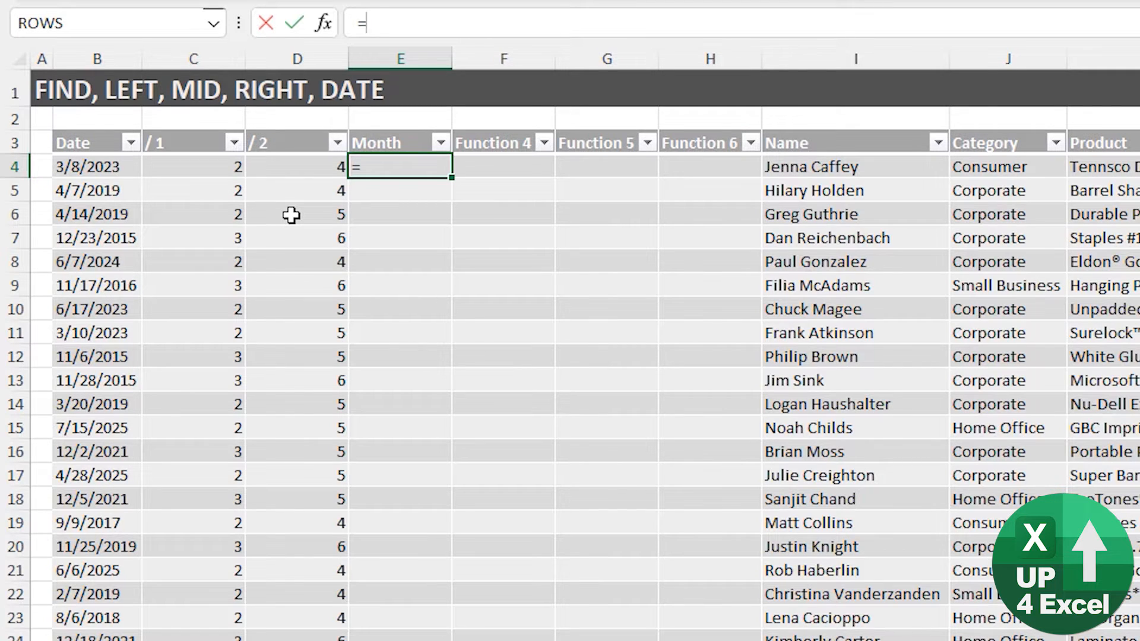
text(left()
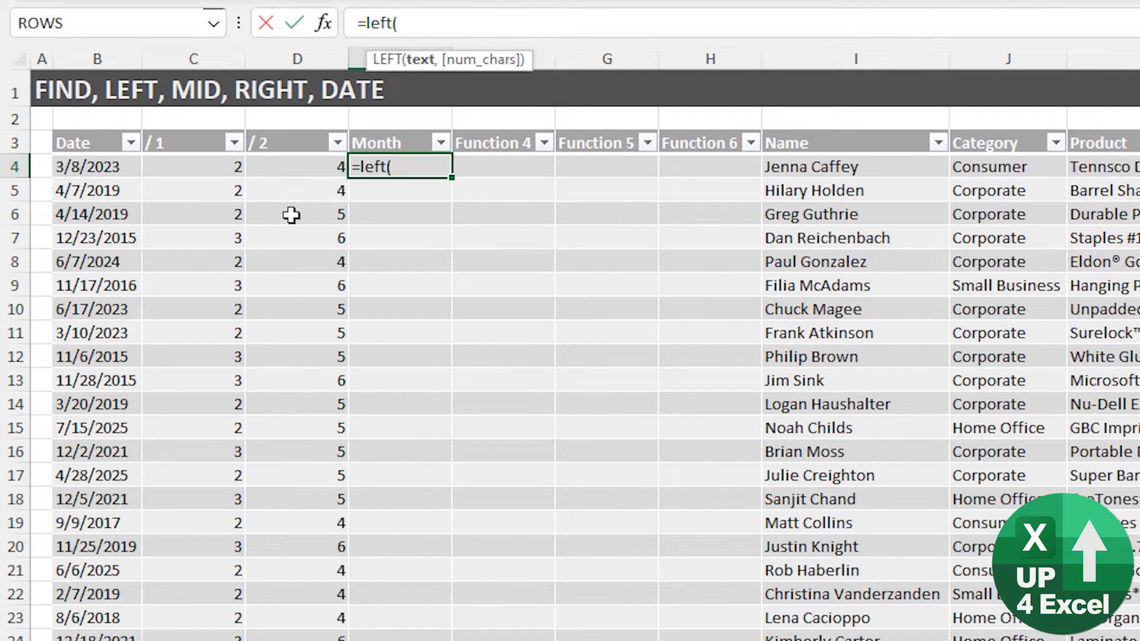
key(Left)
key(Left)
key(Left)
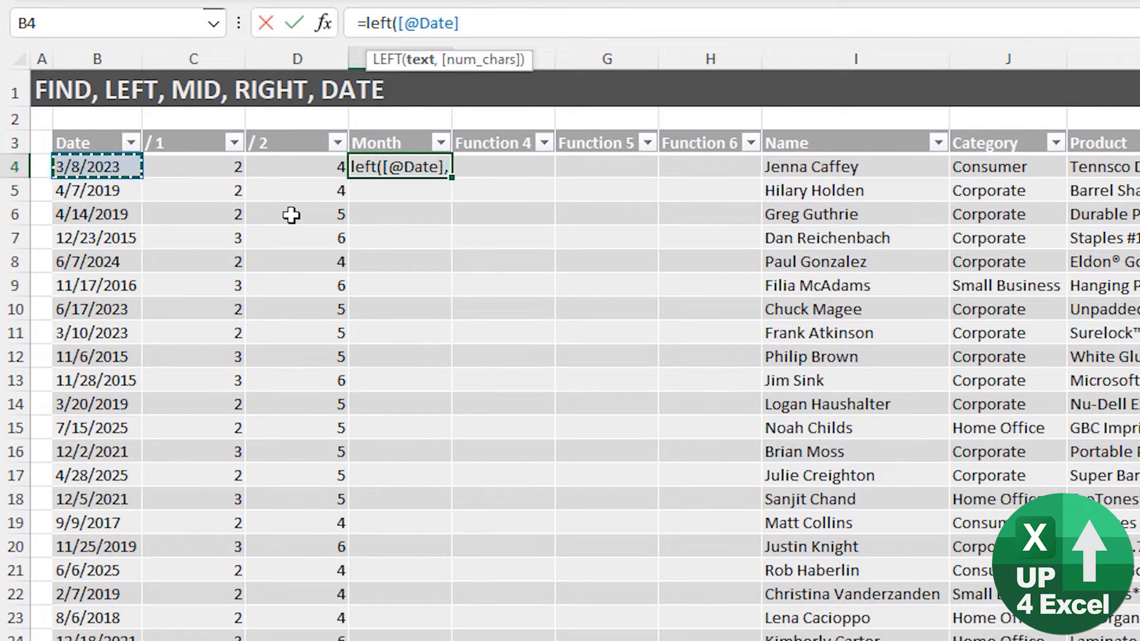
text(,)
key(Left)
key(Left)
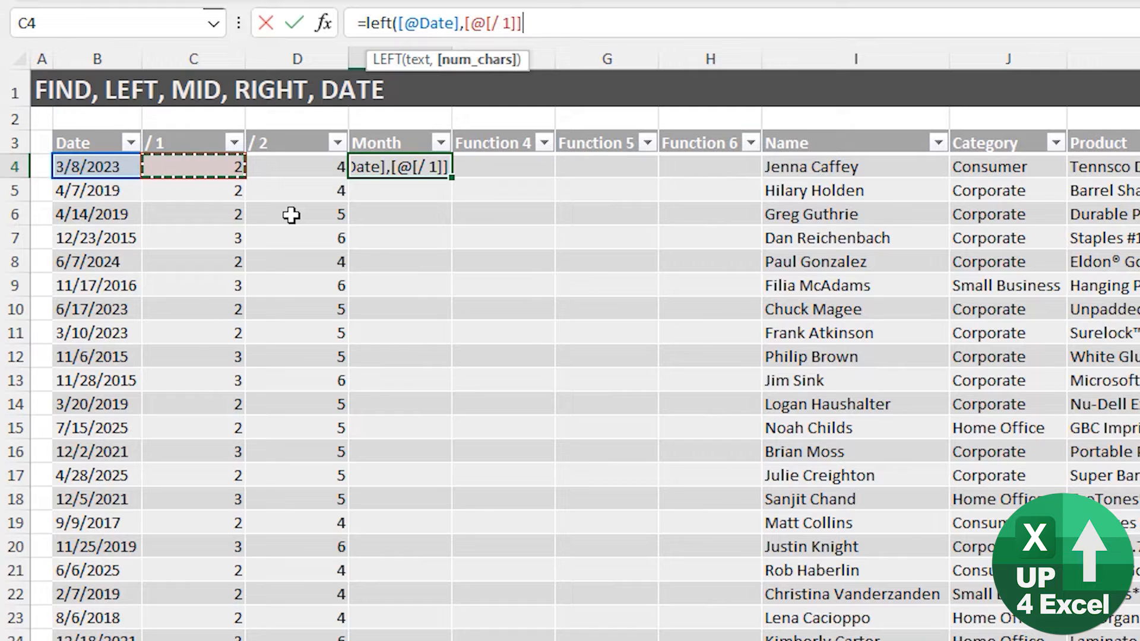
text(-1)
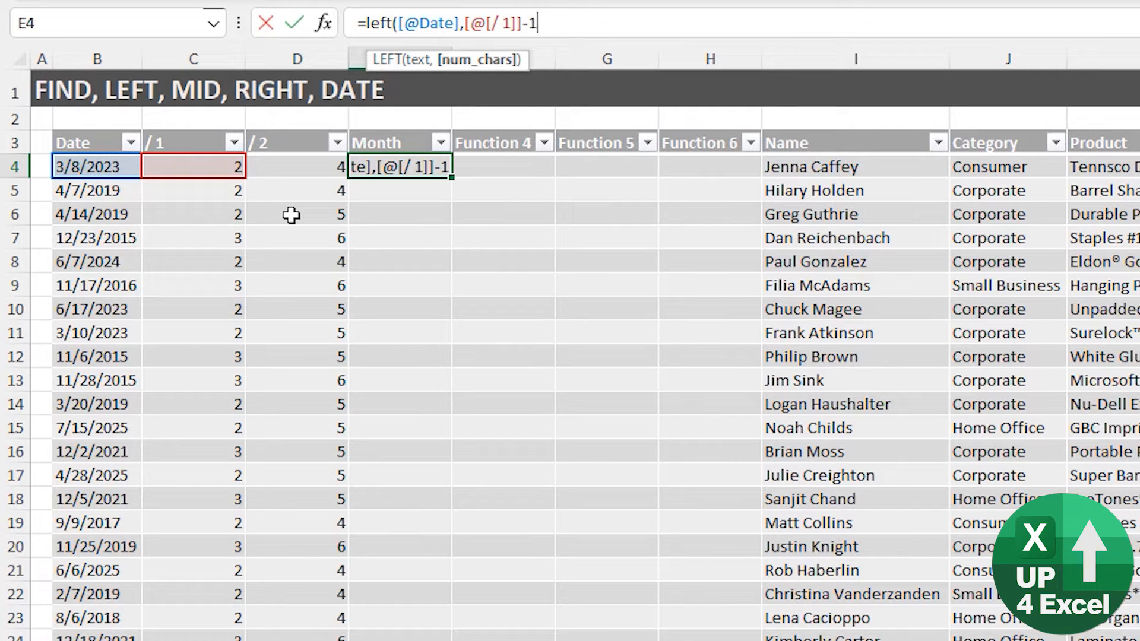
key(BackSpace)
key(BackSpace)
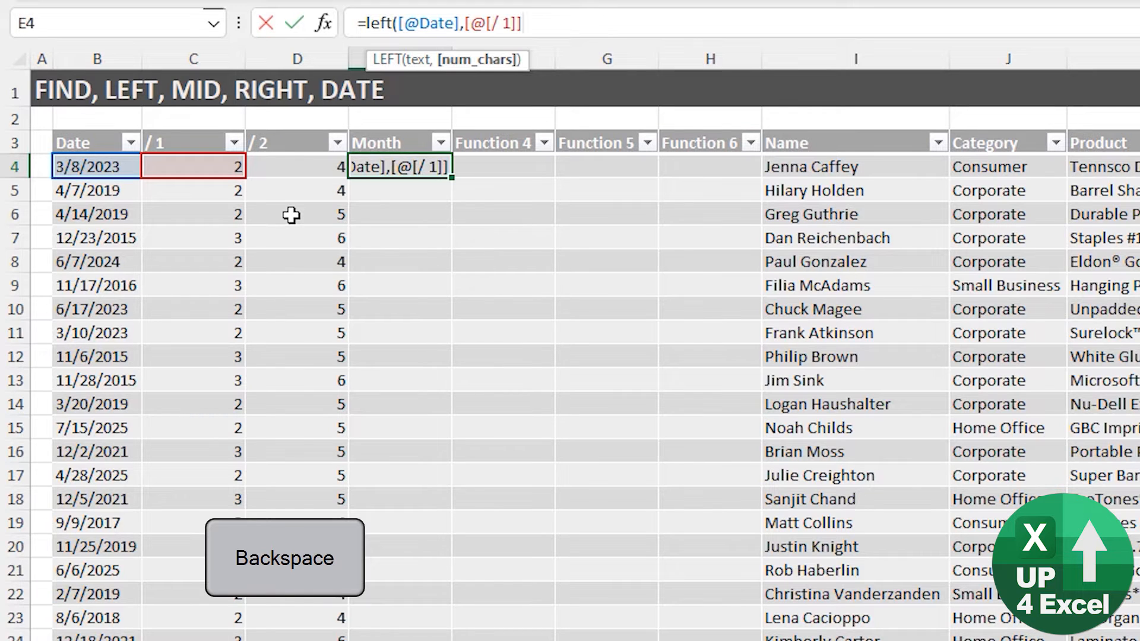
key(Return)
key(Up)
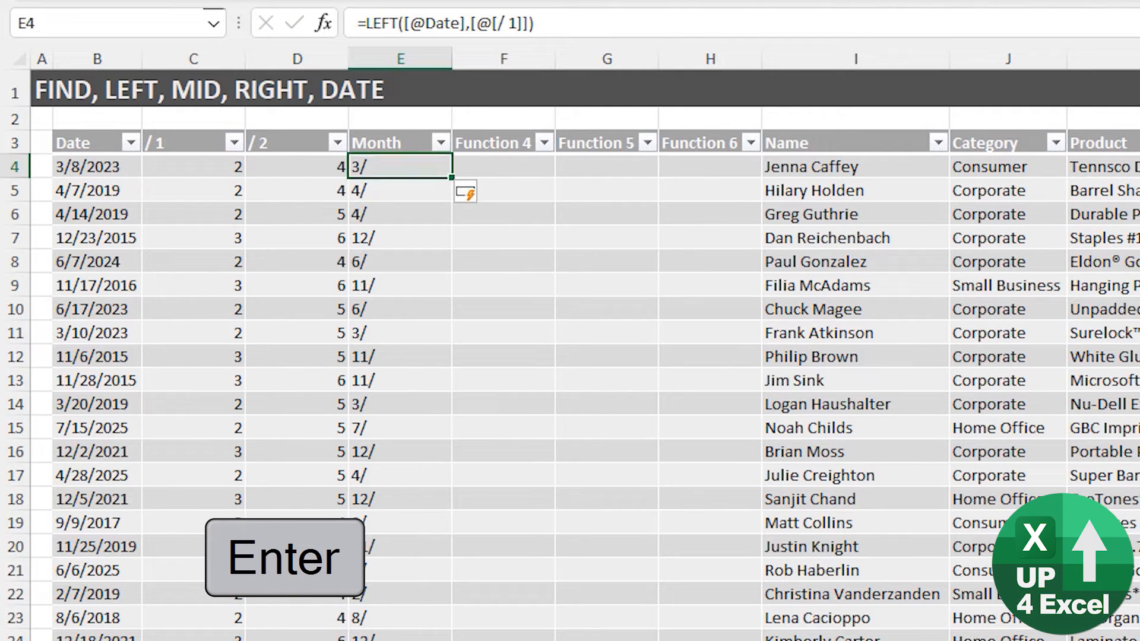
click(535, 24)
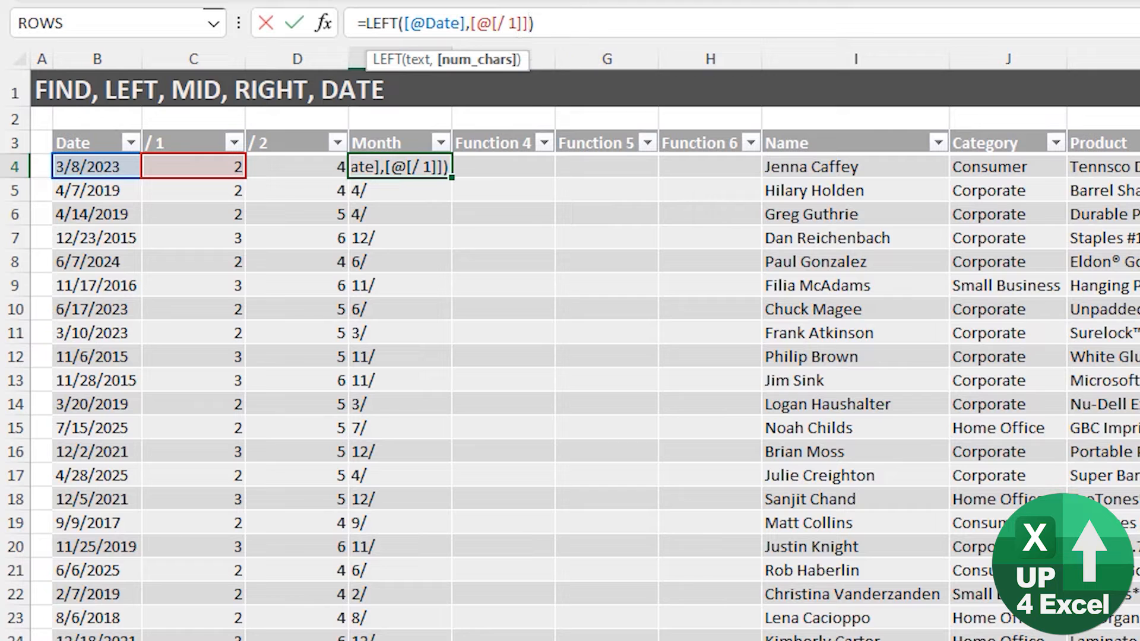
text(-1)
key(Return)
- Centre the values in the Month column
key(Up)
key(Up)
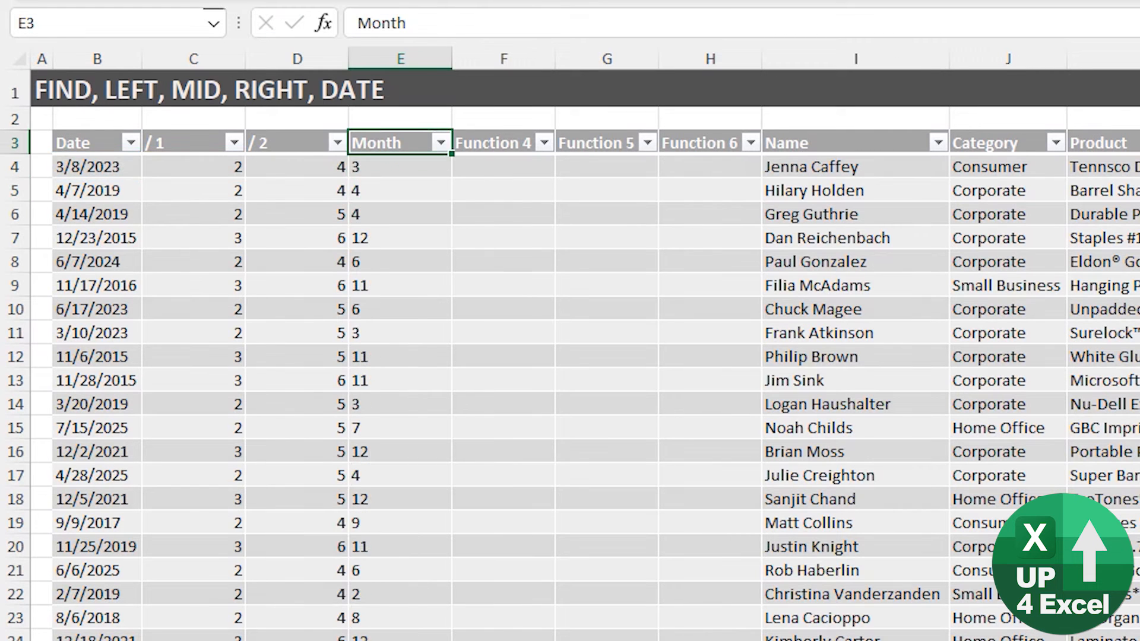
key(Down)
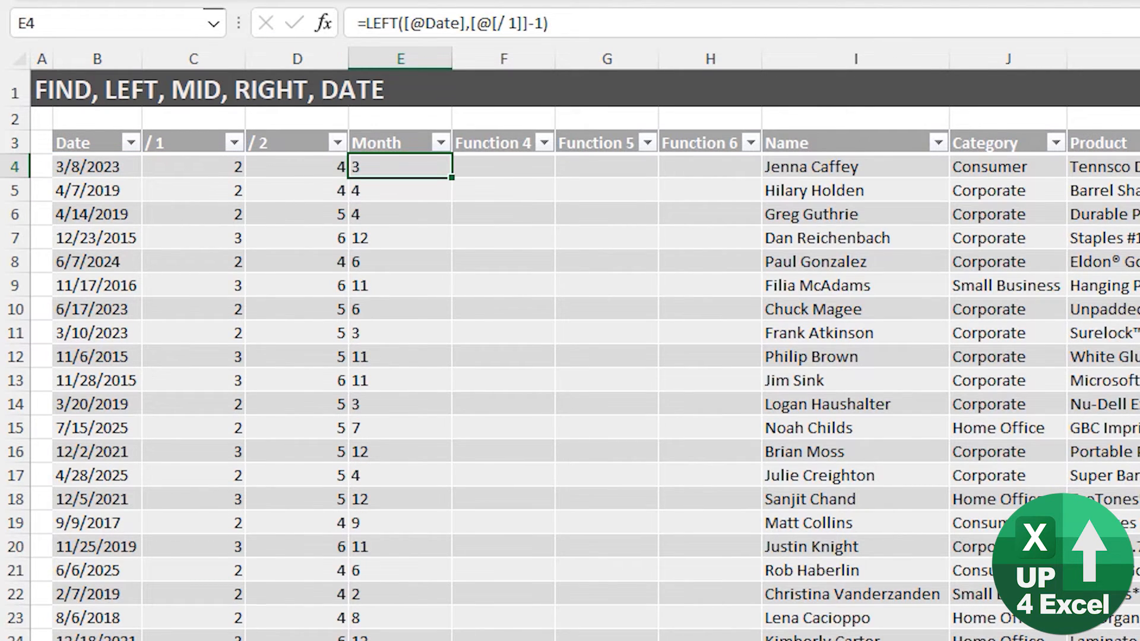
key(ctrl+space)
key(alt+h)
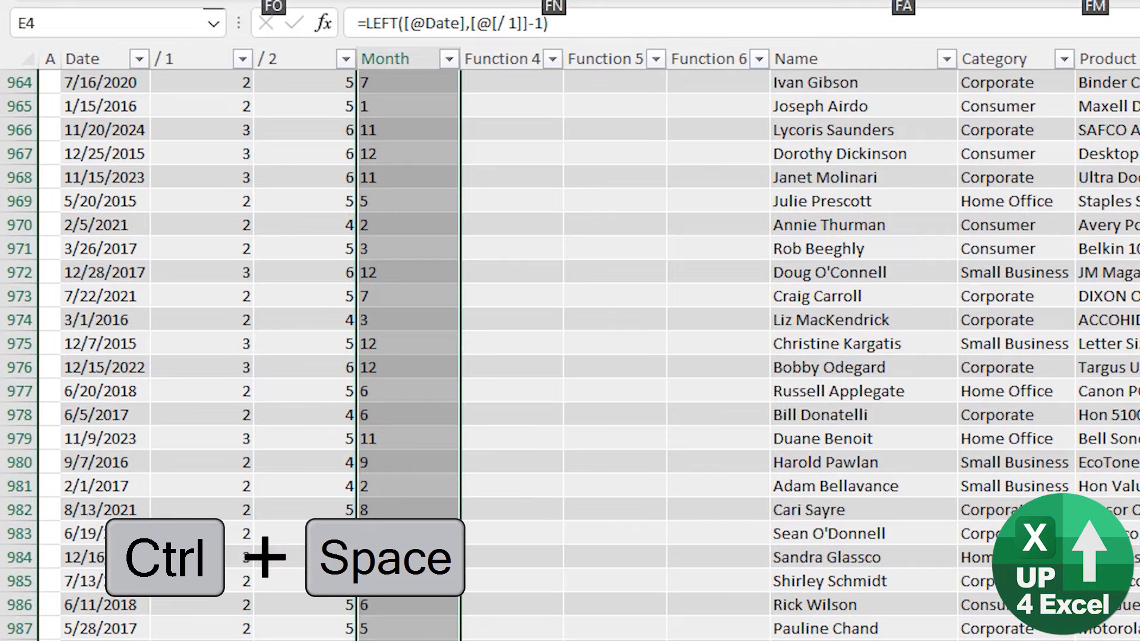
key(a)
key(c)
key(ctrl+BackSpace)
key(Up)
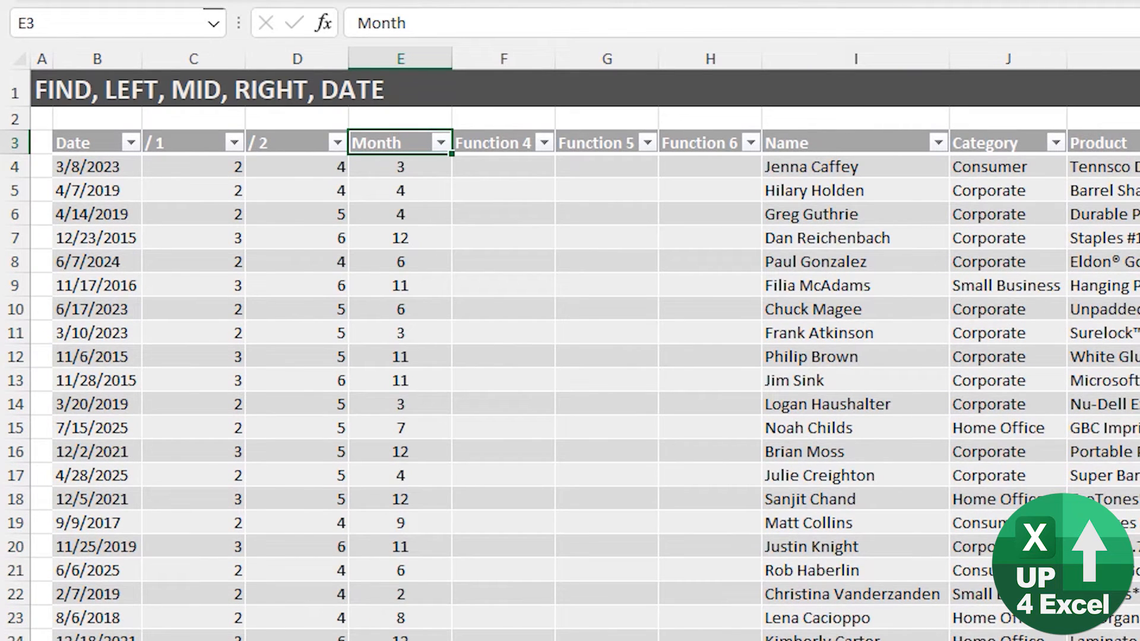
key(Down)
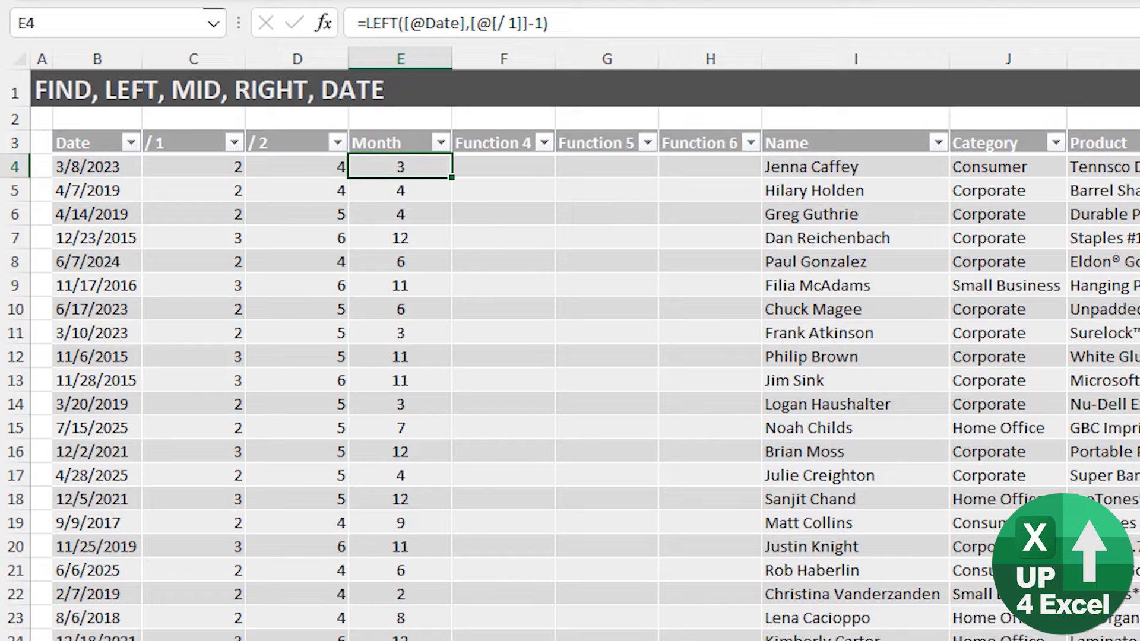
- Rename the next column's header to 'Day'
key(Right)
key(Up)
text(Day)
key(Return)
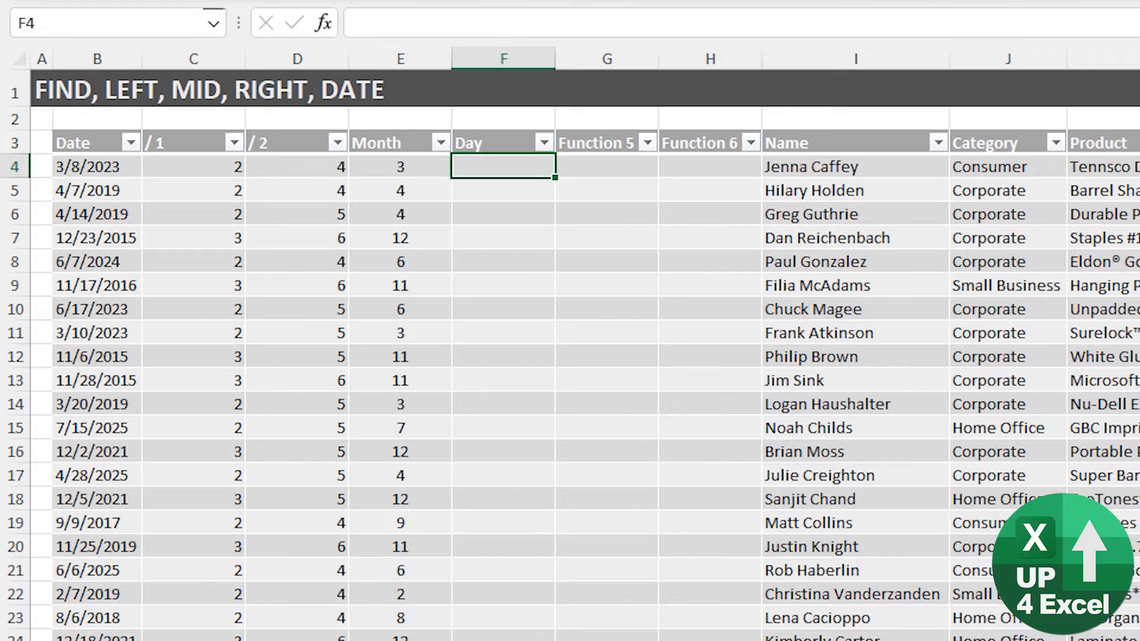
- Fill the Day column with a MID formula extracting the text between the two slash positions
key(Left)
key(Left)
key(Left)
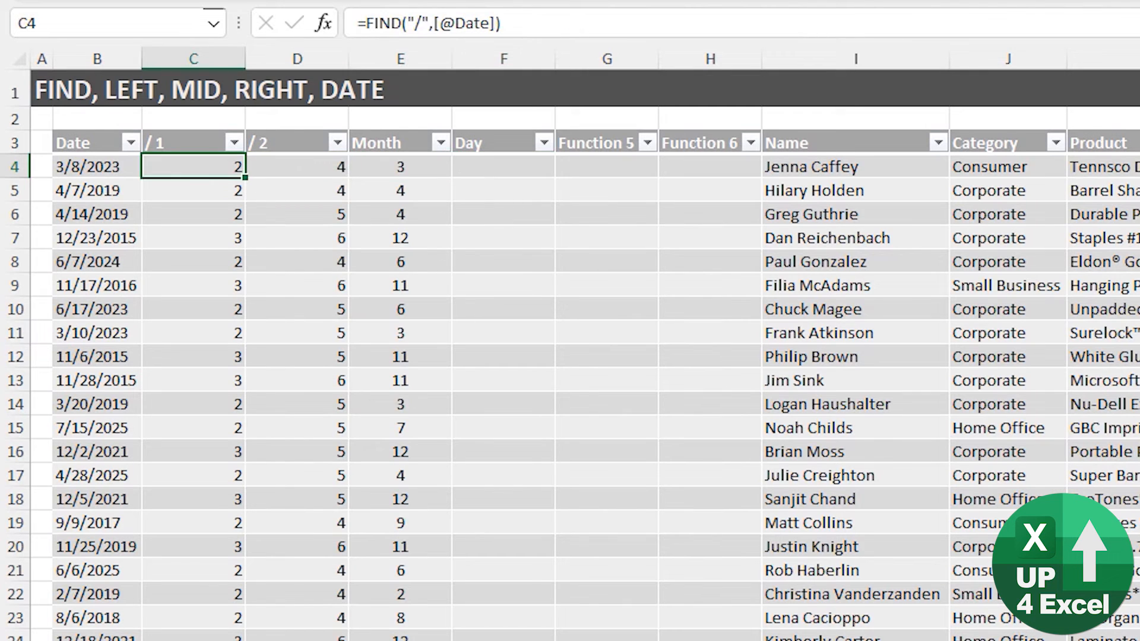
key(Right)
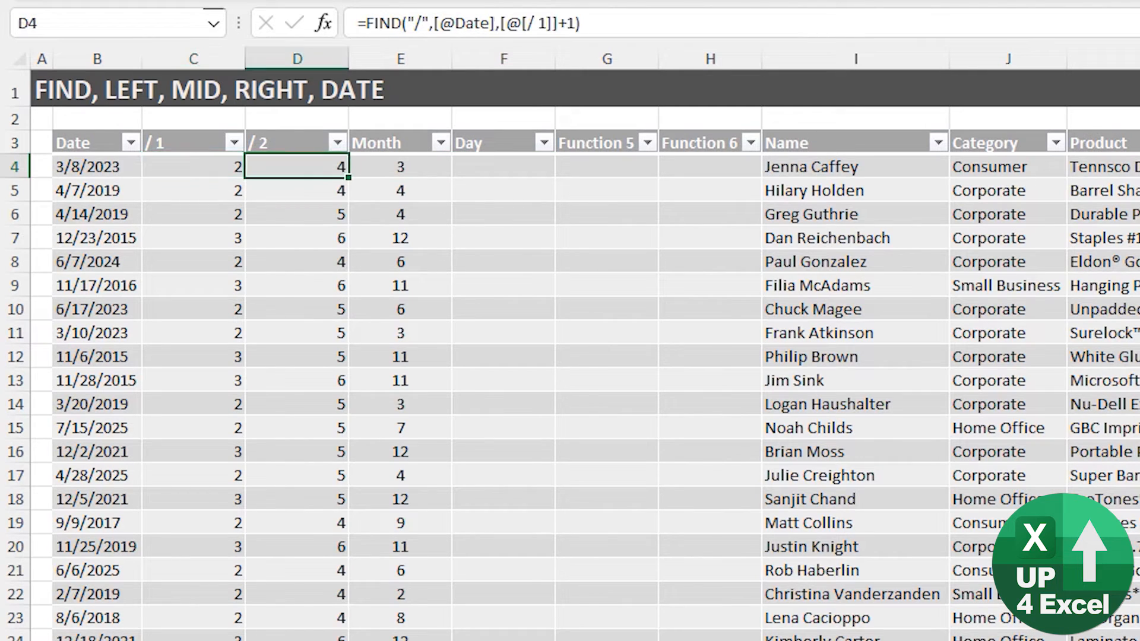
key(Right)
key(Right)
text(=mid()
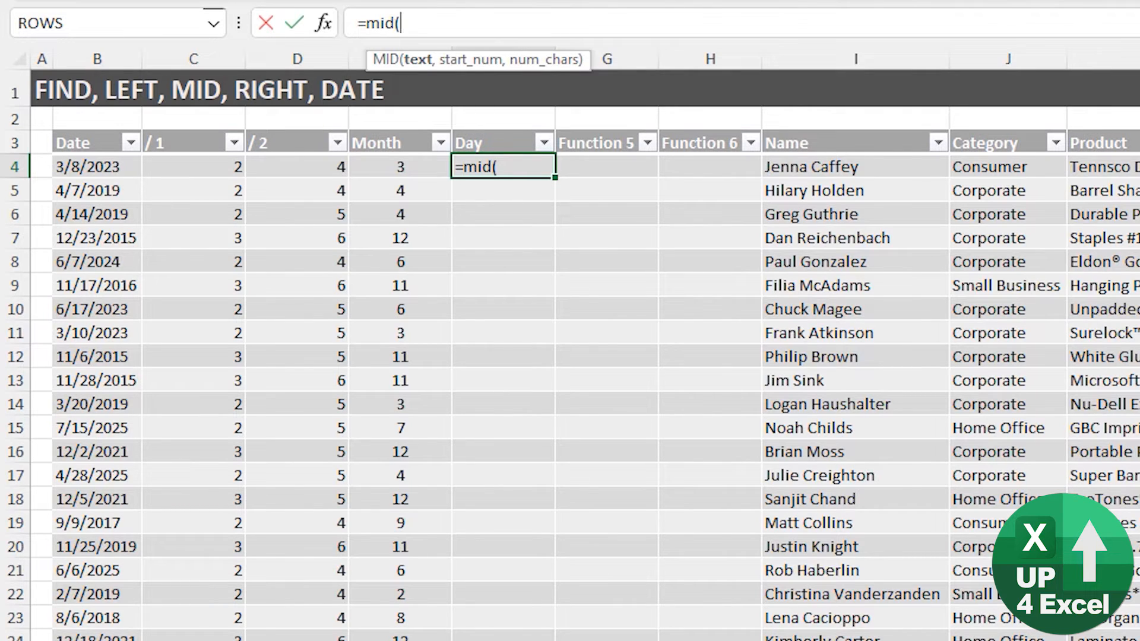
key(Left)
key(Left)
key(Left)
key(Left)
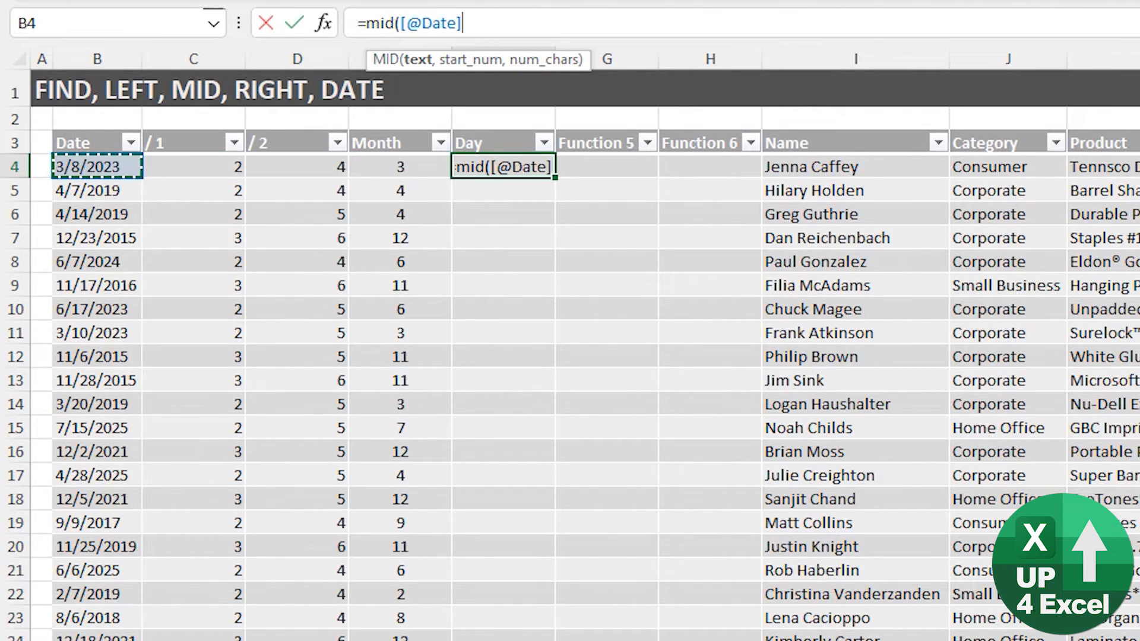
text(,)
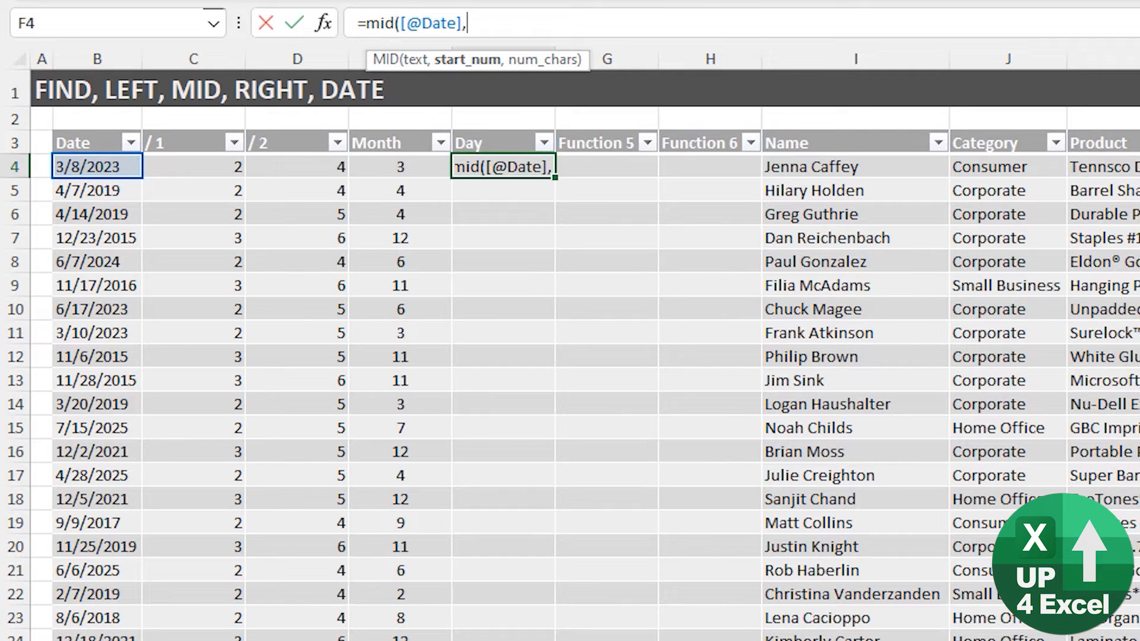
key(Left)
key(Left)
key(Left)
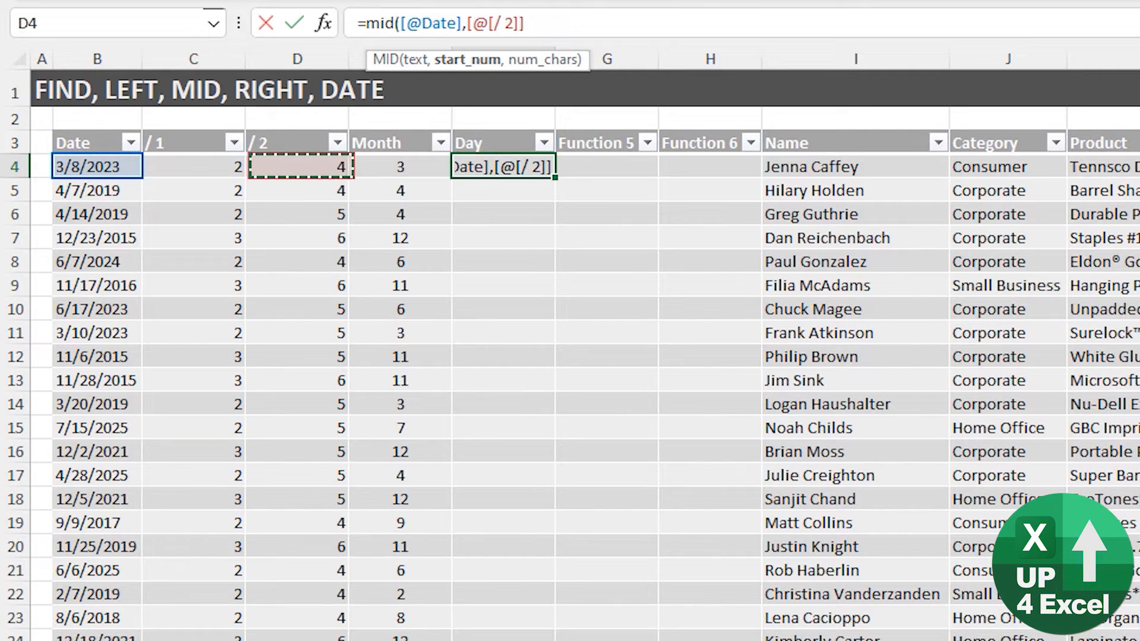
text(+1)
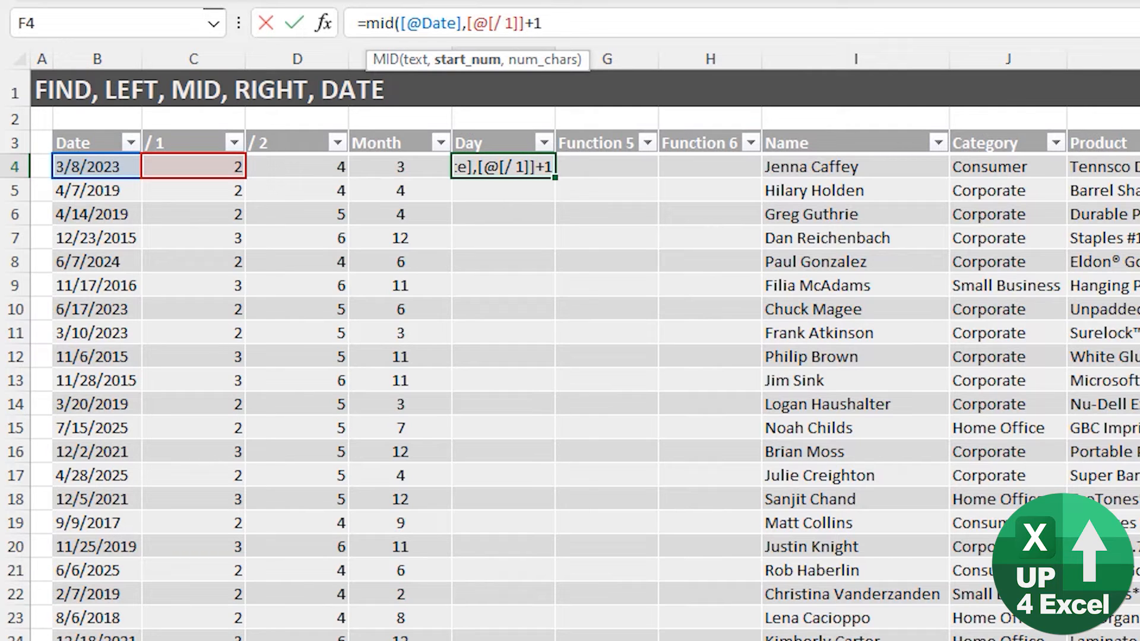
text(,)
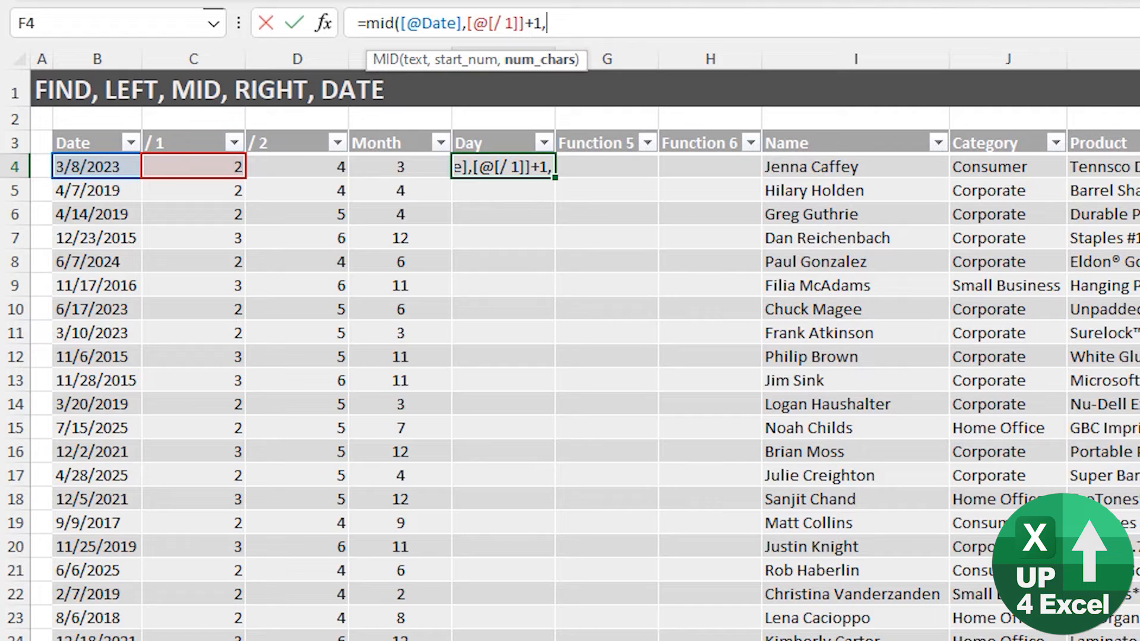
key(Right)
key(Left)
key(Left)
key(Left)
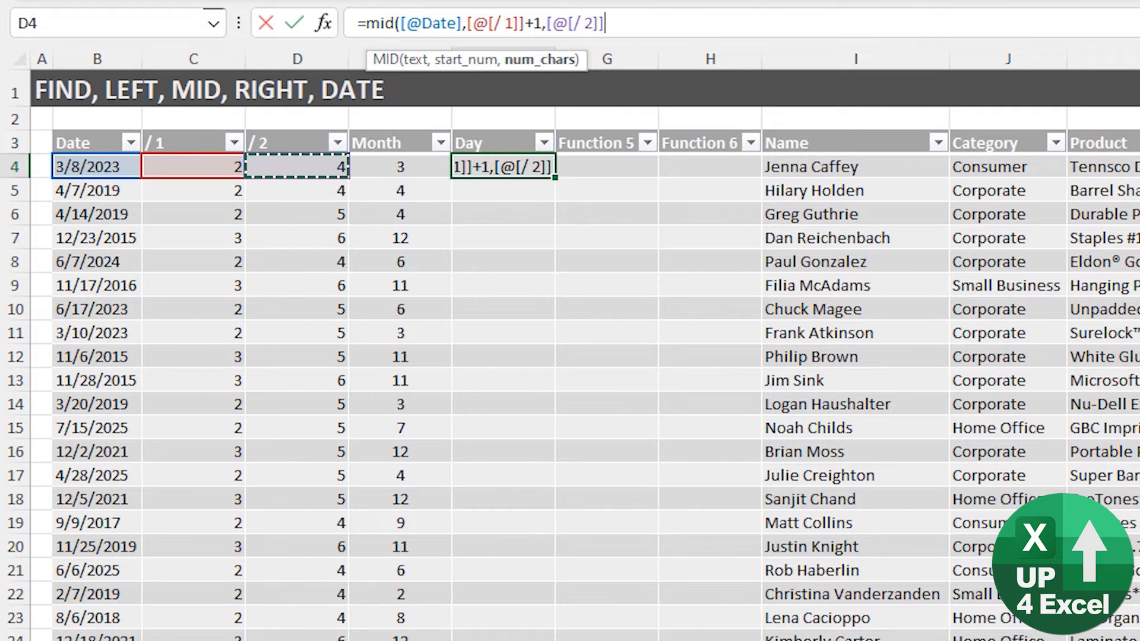
text(-)
key(Left)
key(Left)
key(Left)
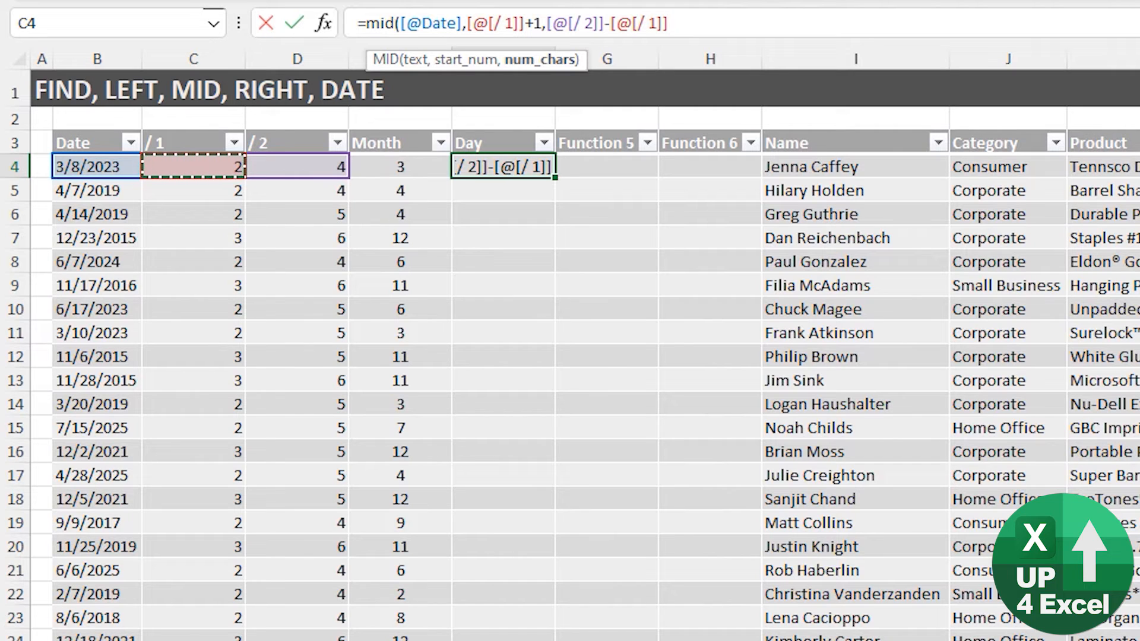
text())
key(Return)
key(Return)
key(Return)
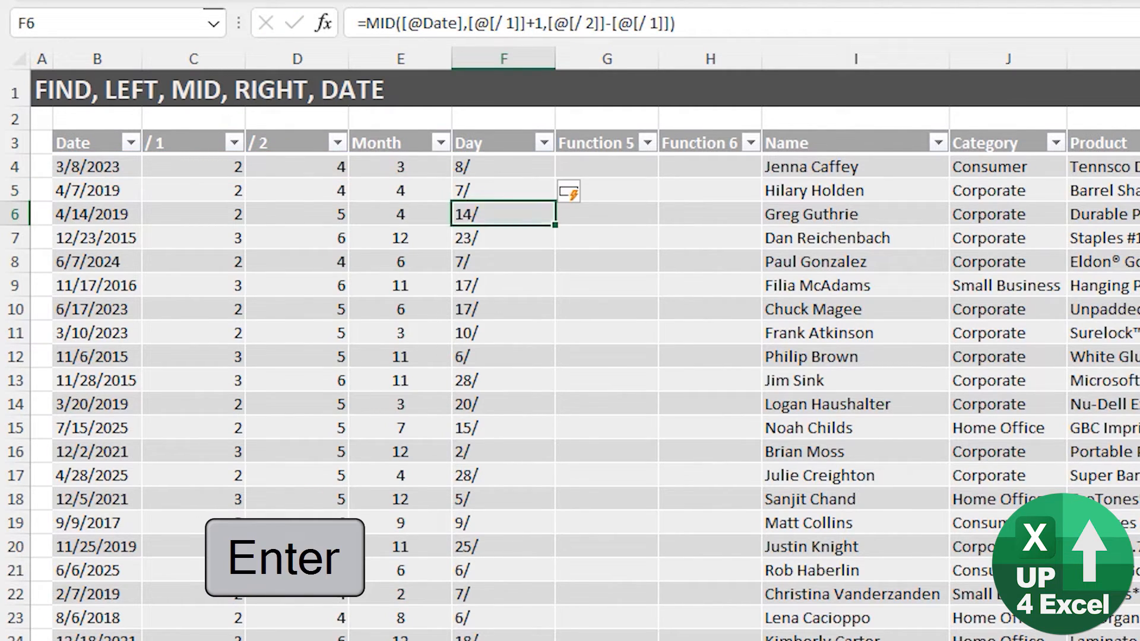
key(Up)
key(Up)
key(Up)
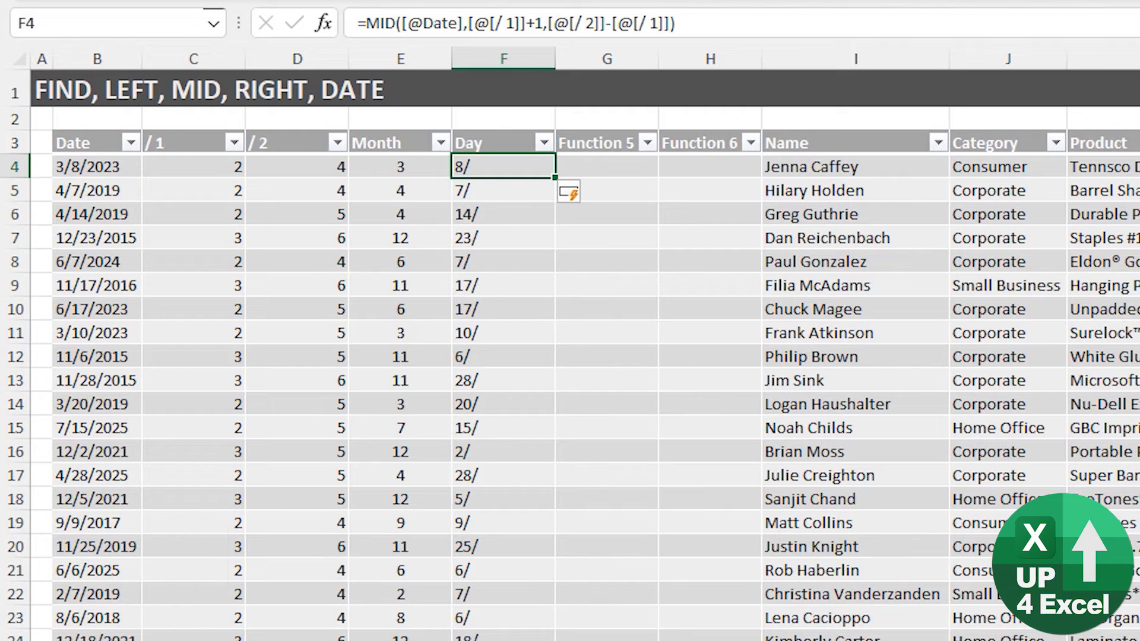
key(Left)
key(Left)
key(Left)
key(Right)
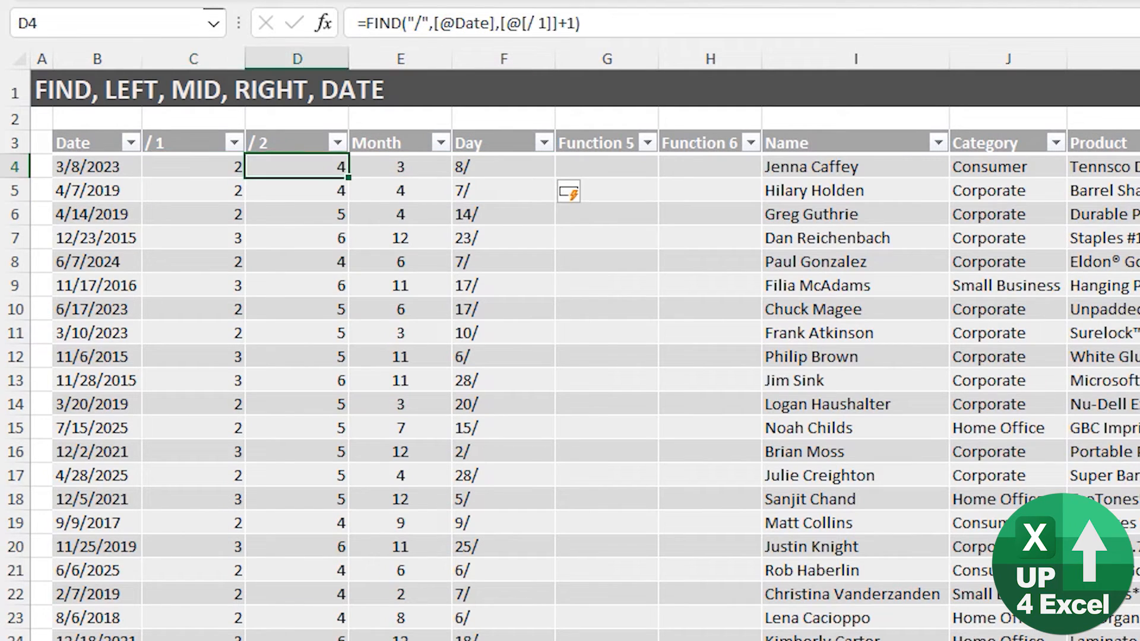
key(Left)
key(Left)
key(Right)
key(Right)
key(Left)
key(Right)
key(Right)
key(Right)
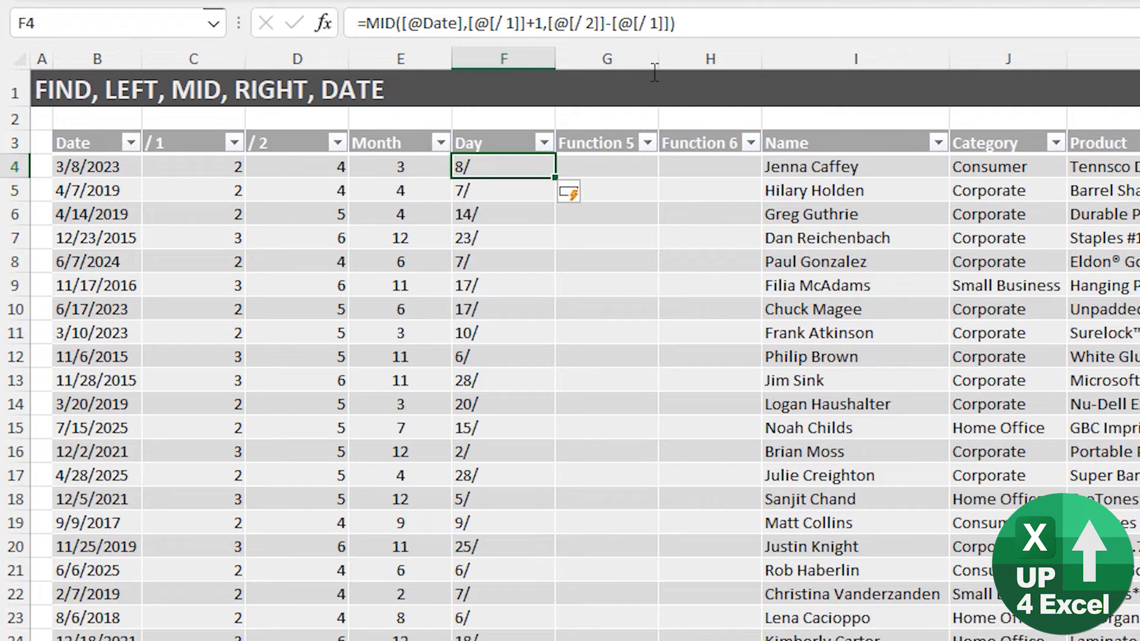
click(673, 23)
text(-)
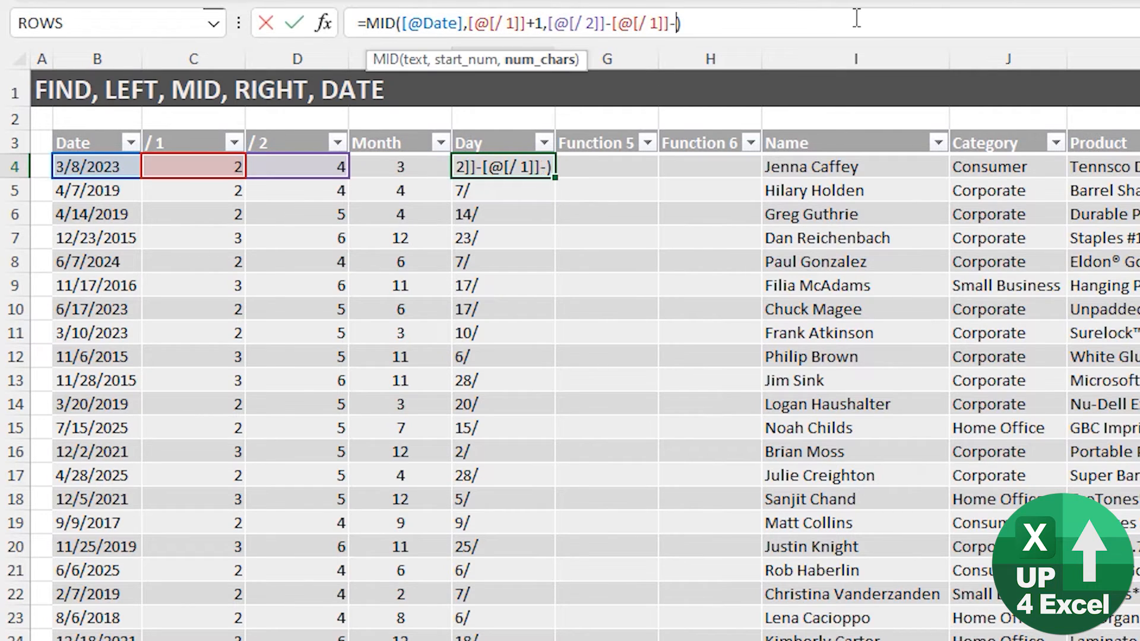
text(1)
key(Return)
- Centre the values in the Day column
key(Up)
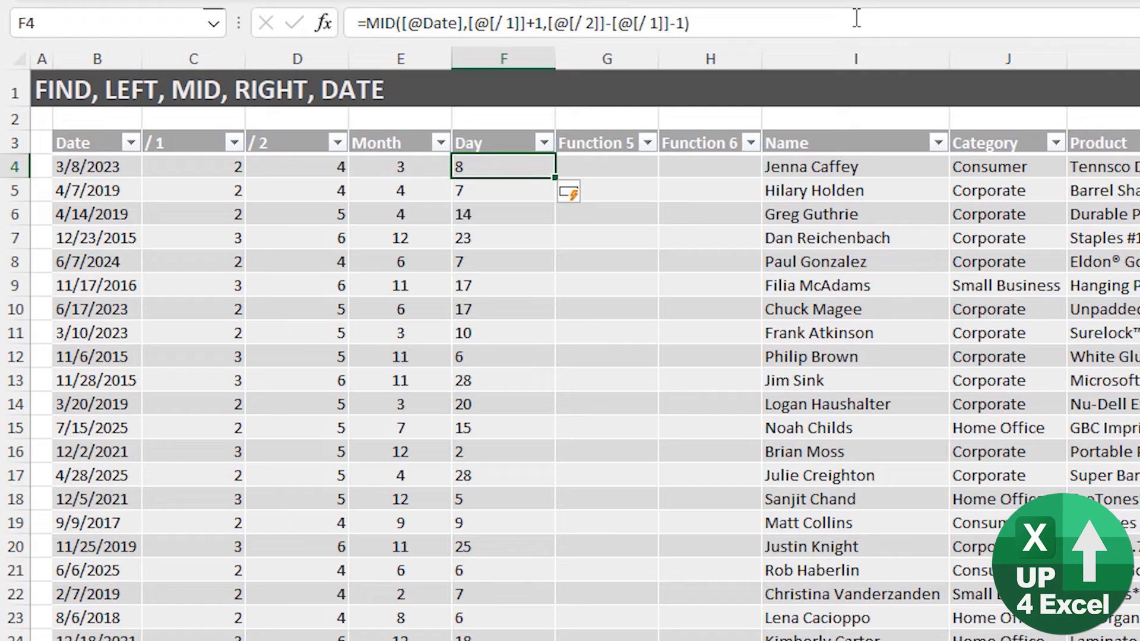
key(ctrl+space)
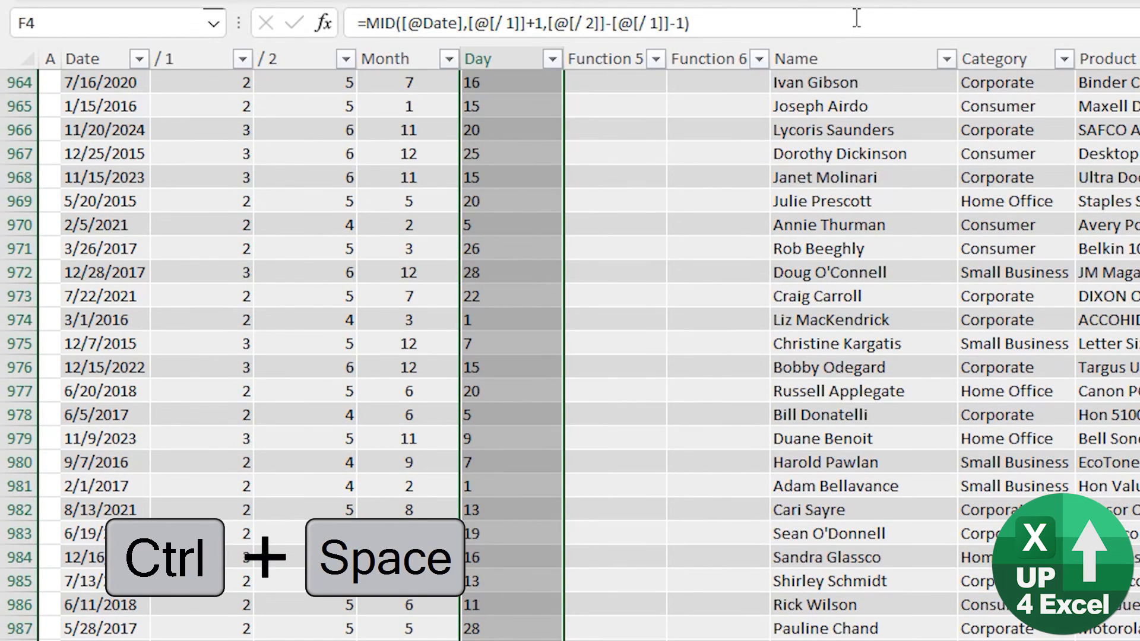
key(alt+h)
key(a)
key(c)
key(ctrl+BackSpace)
key(Up)
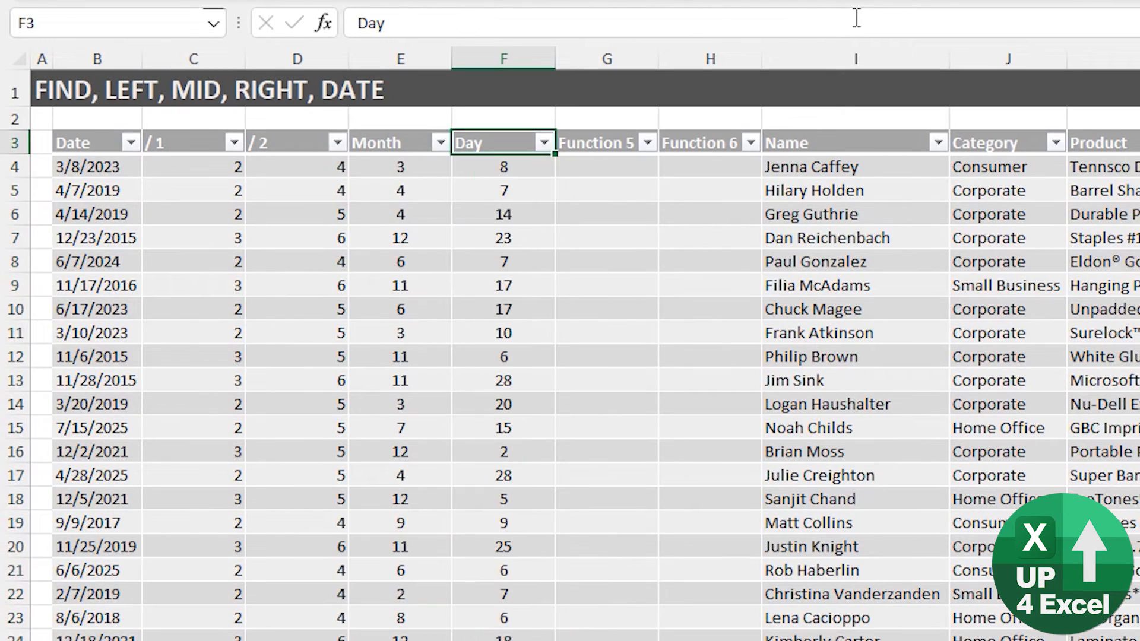
- Add a 'Year' header to the next column and move to its first data cell
key(Right)
text(Year)
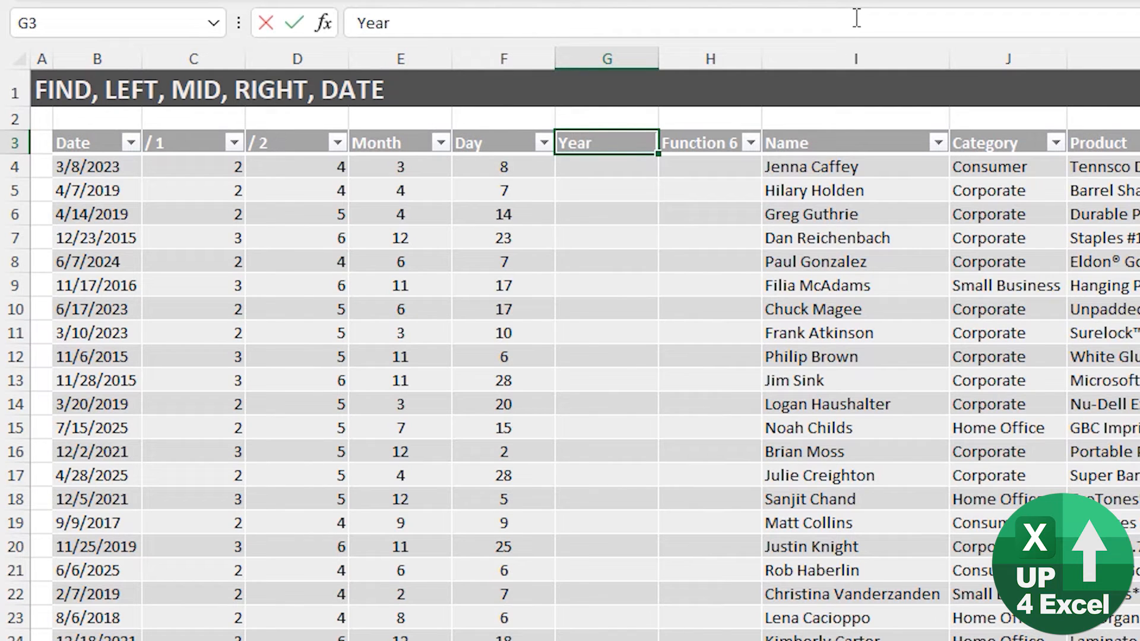
key(Return)
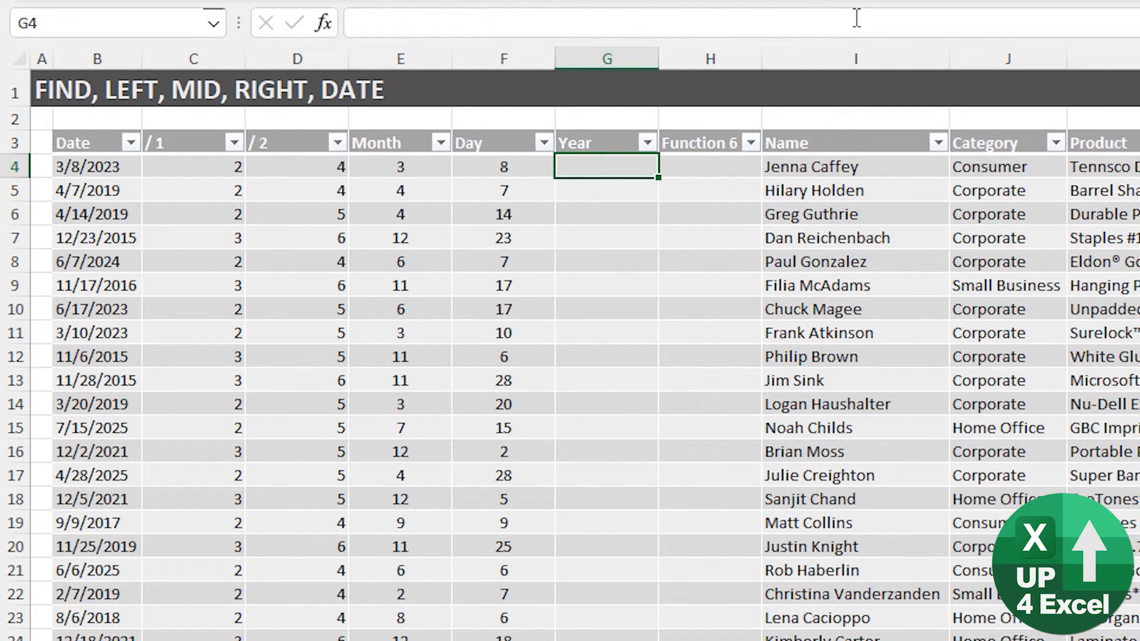
key(Left)
key(Left)
key(Left)
key(Left)
key(Left)
key(Page_Down)
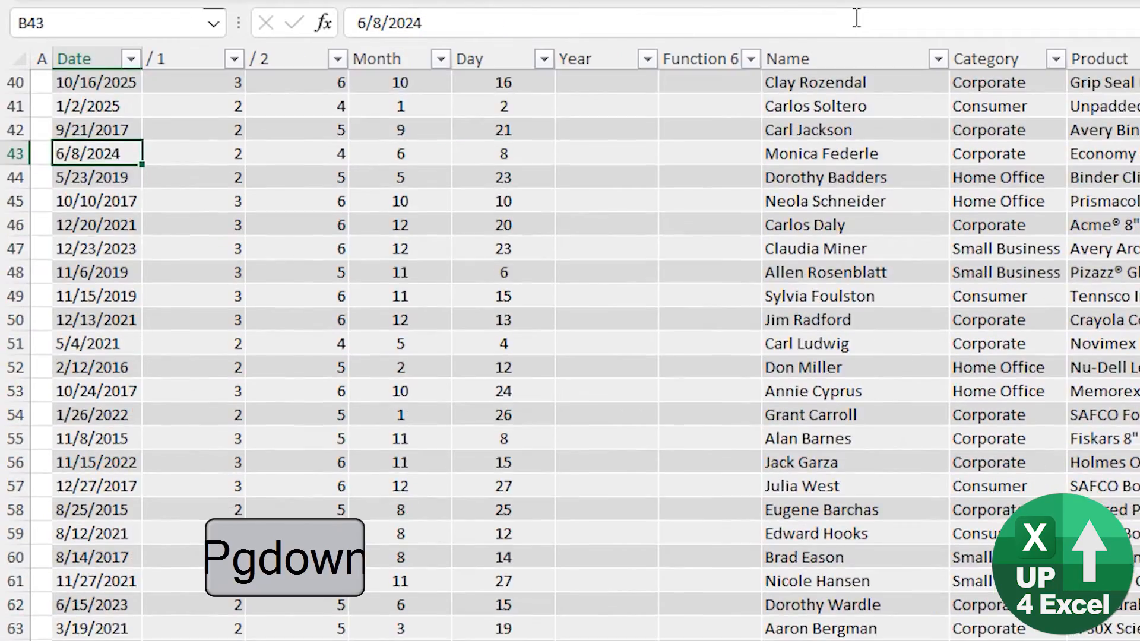
key(Page_Down)
key(ctrl+Up)
key(Up)
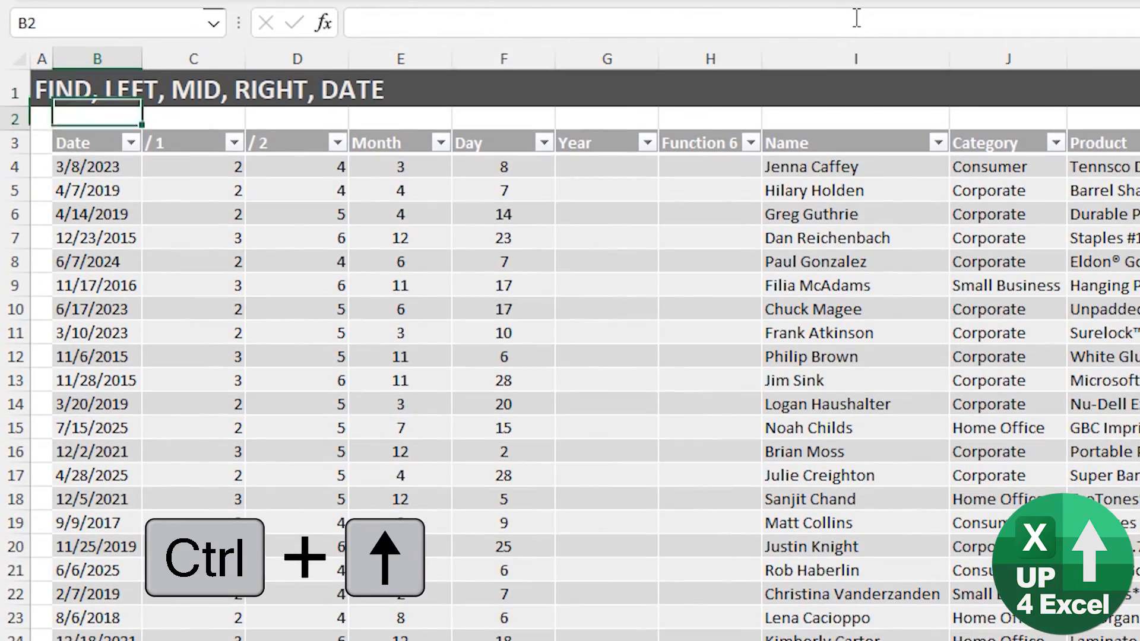
key(Down)
key(Right)
key(Right)
key(Right)
key(Right)
key(Right)
key(Down)
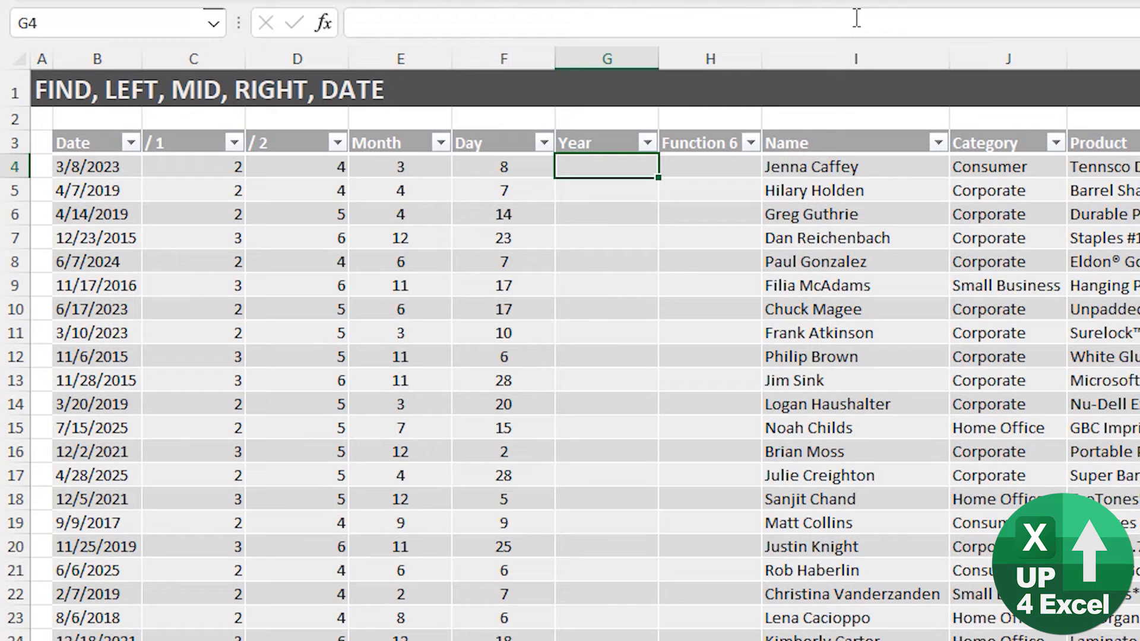
text(=right)
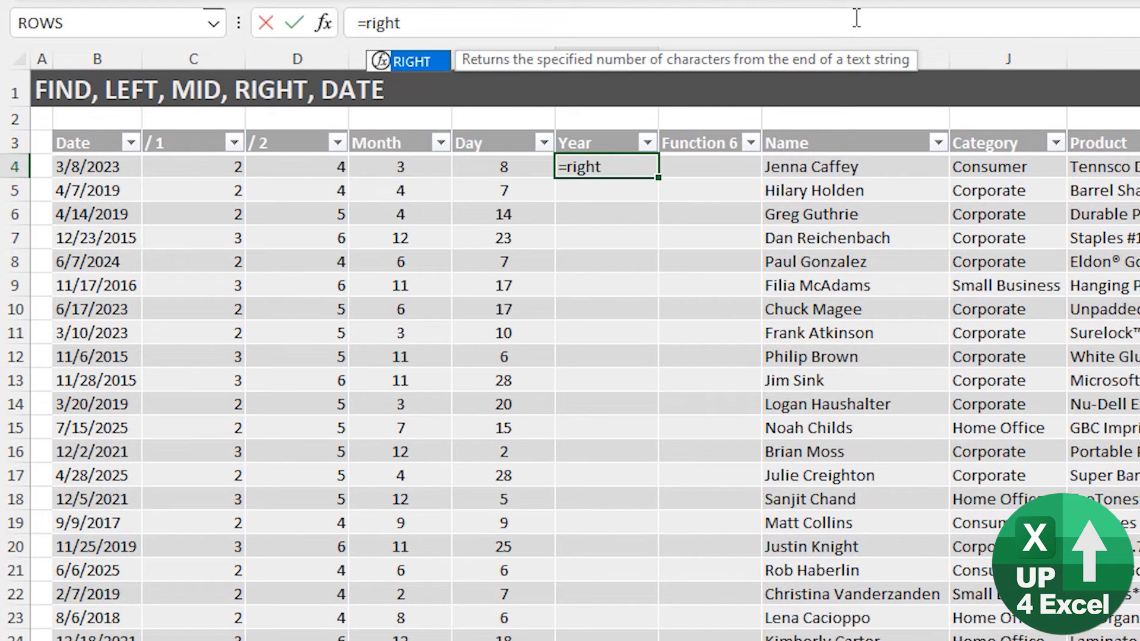
key(Tab)
key(Left)
key(Left)
key(Left)
key(Left)
key(Left)
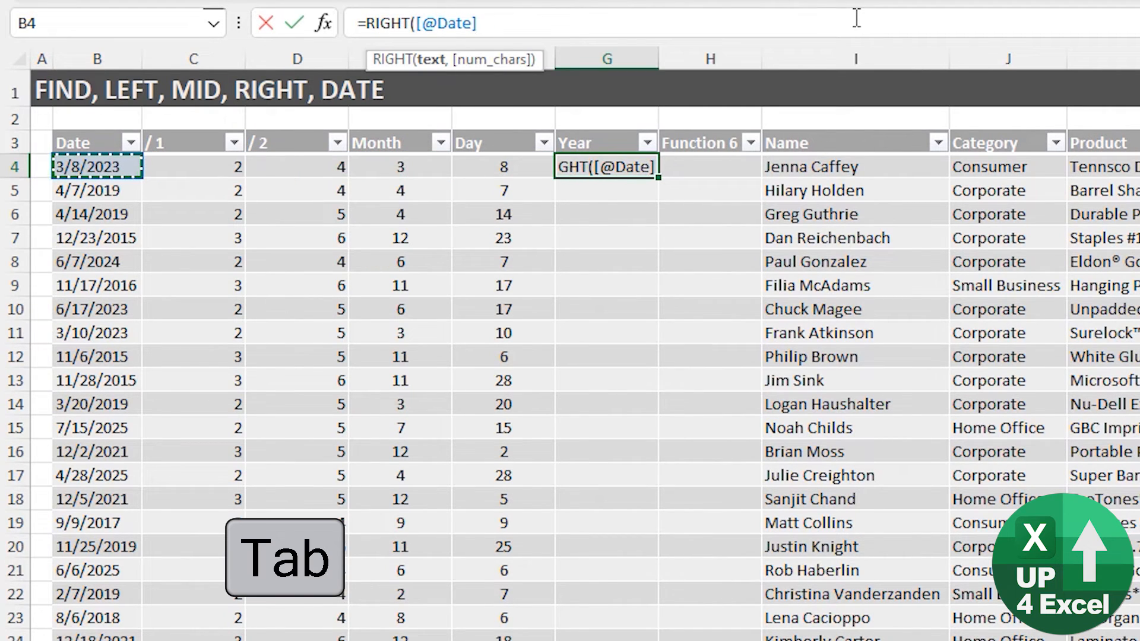
text(,4))
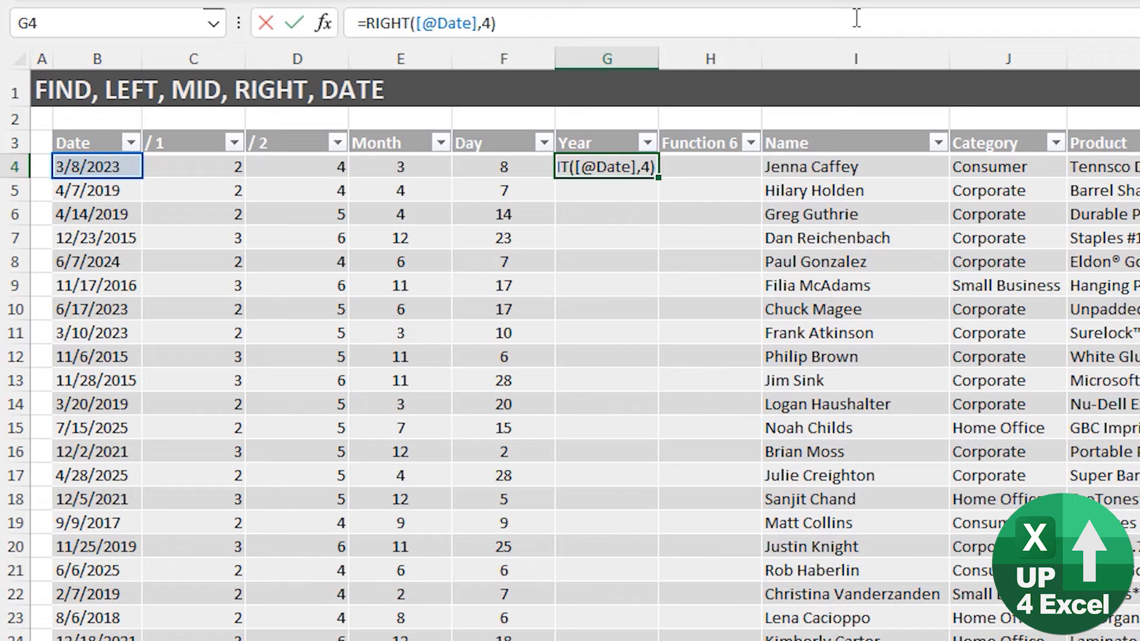
key(Return)
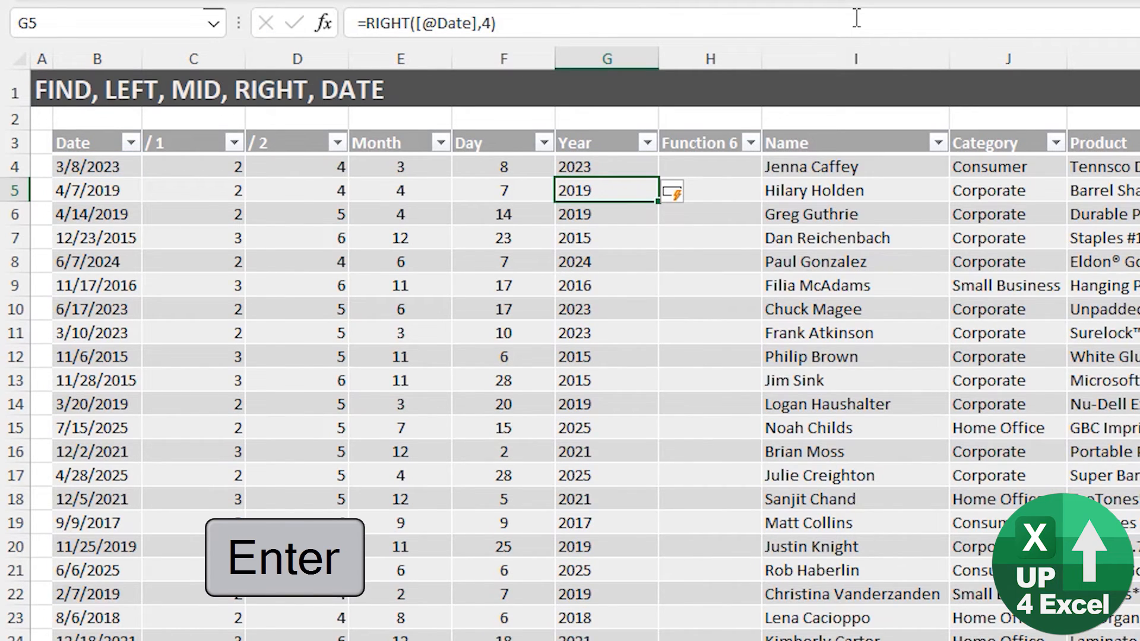
- Centre-align the whole Year column to match Month and Day
key(ctrl+space)
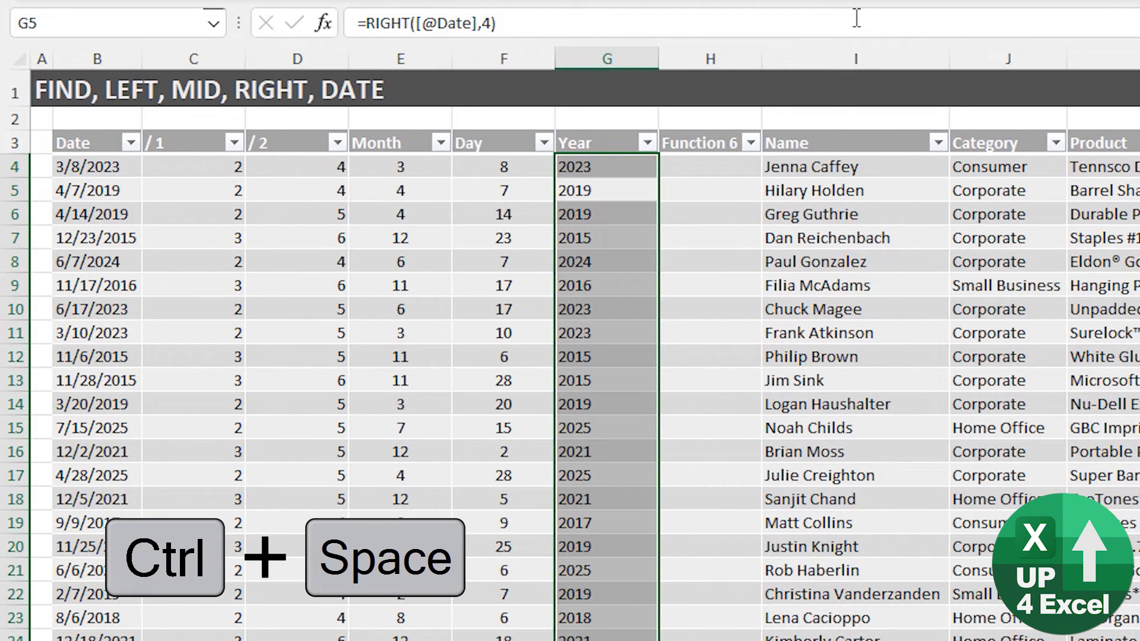
key(alt+h)
key(a)
key(c)
key(Right)
key(Left)
key(Left)
key(Left)
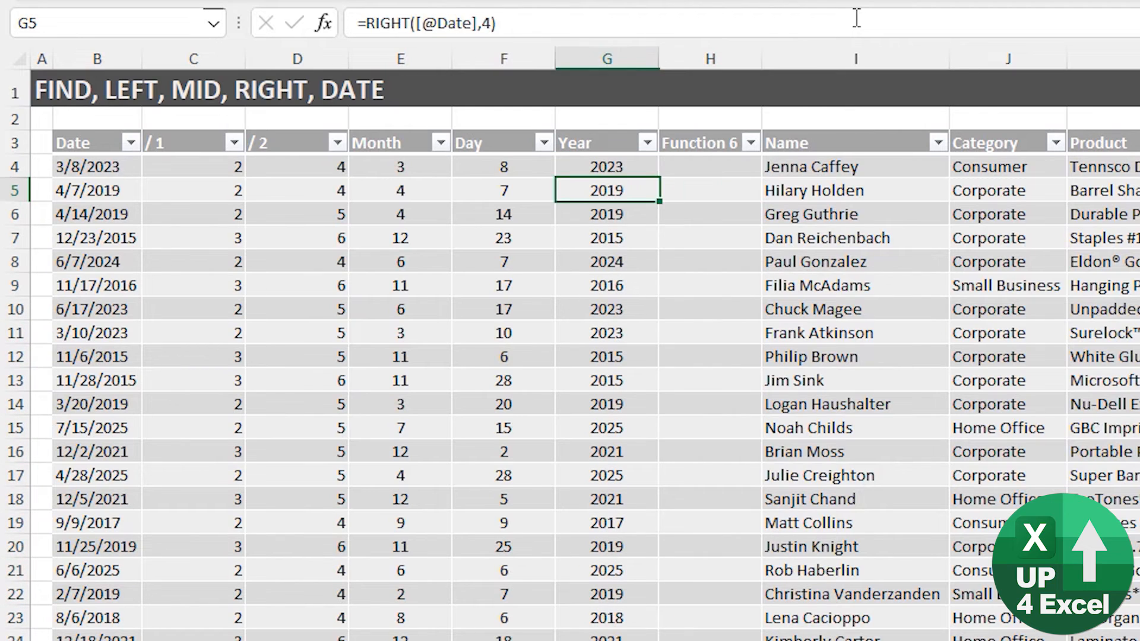
key(Up)
key(Up)
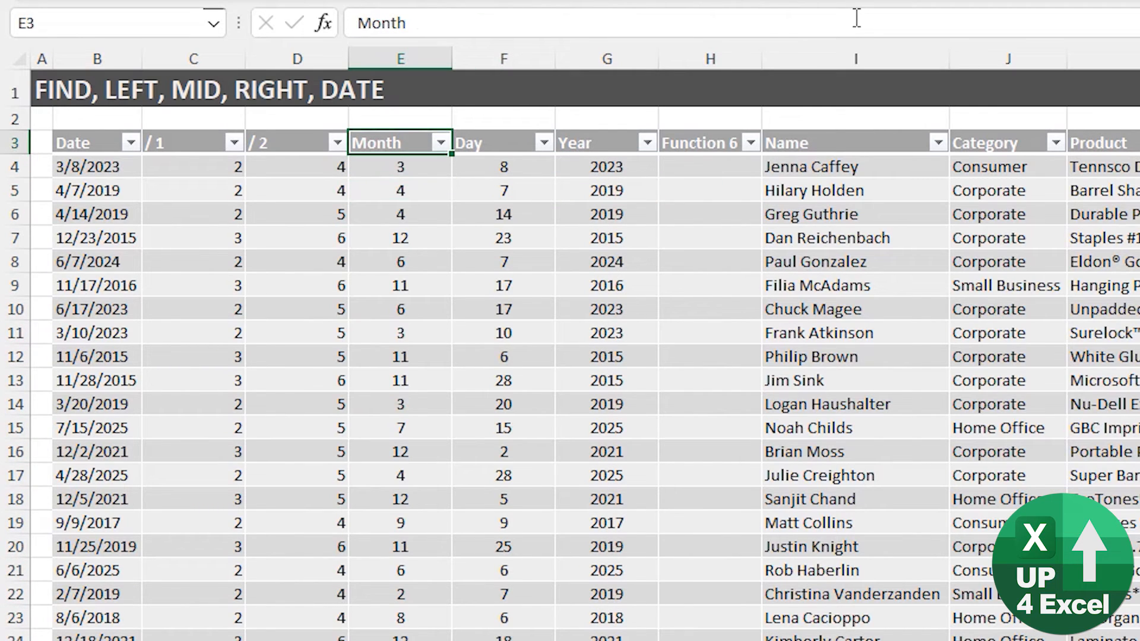
key(Down)
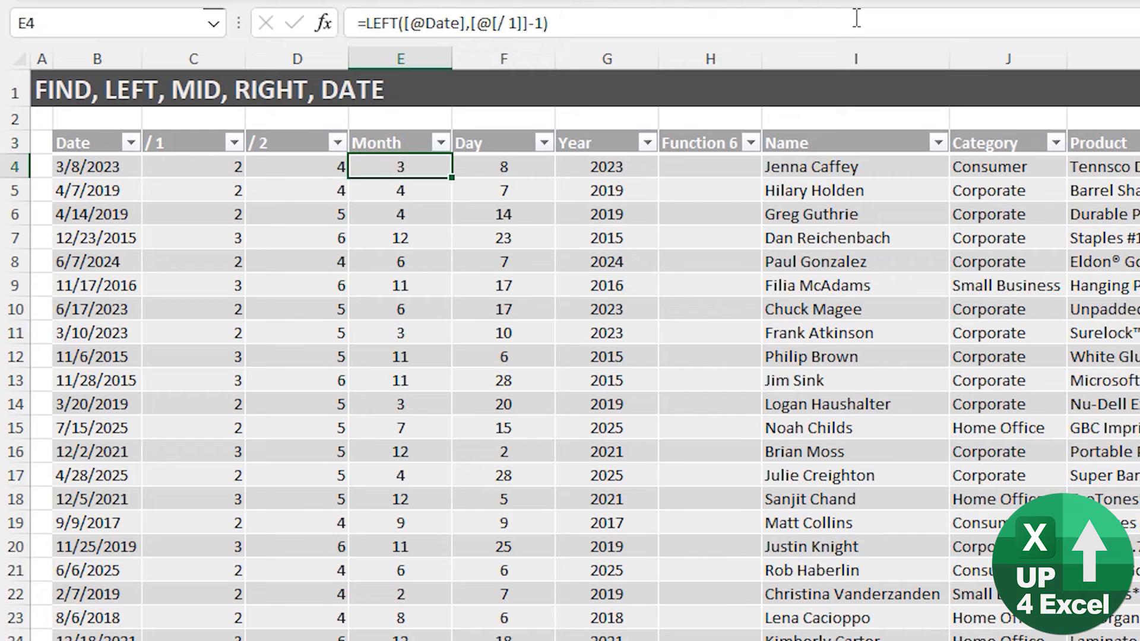
key(Right)
key(Right)
key(Right)
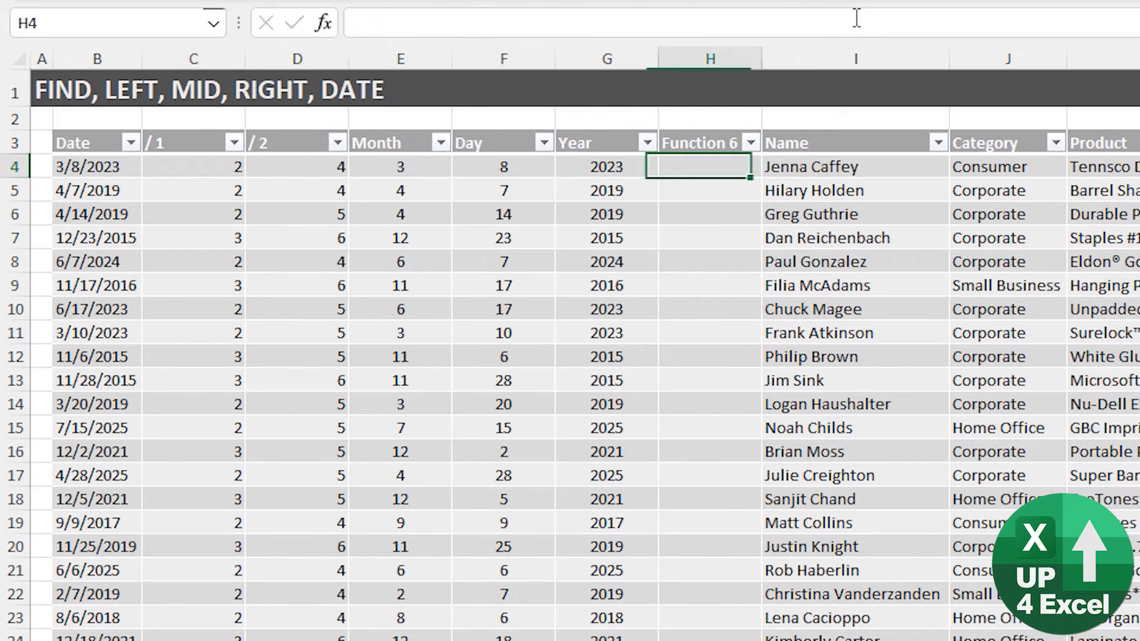
text(=date)
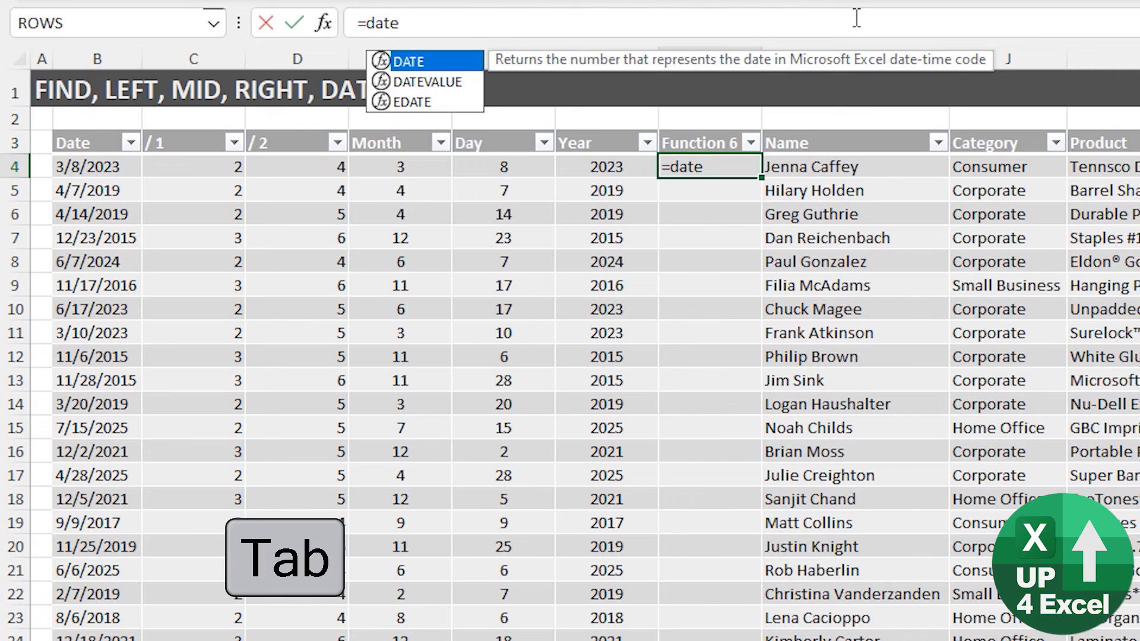
key(Tab)
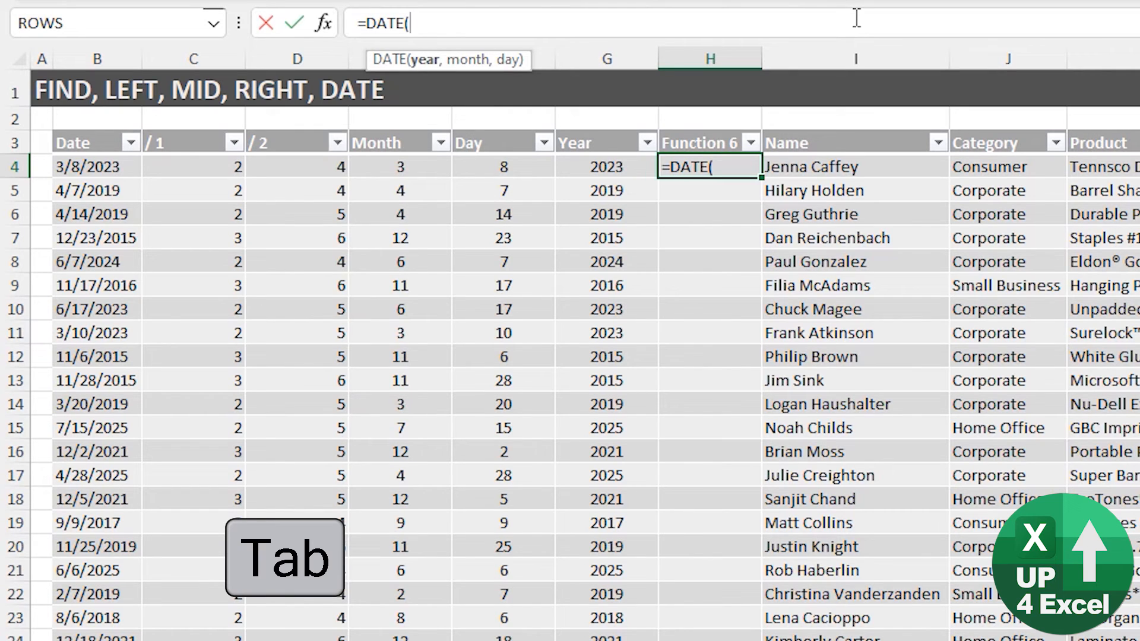
key(Left)
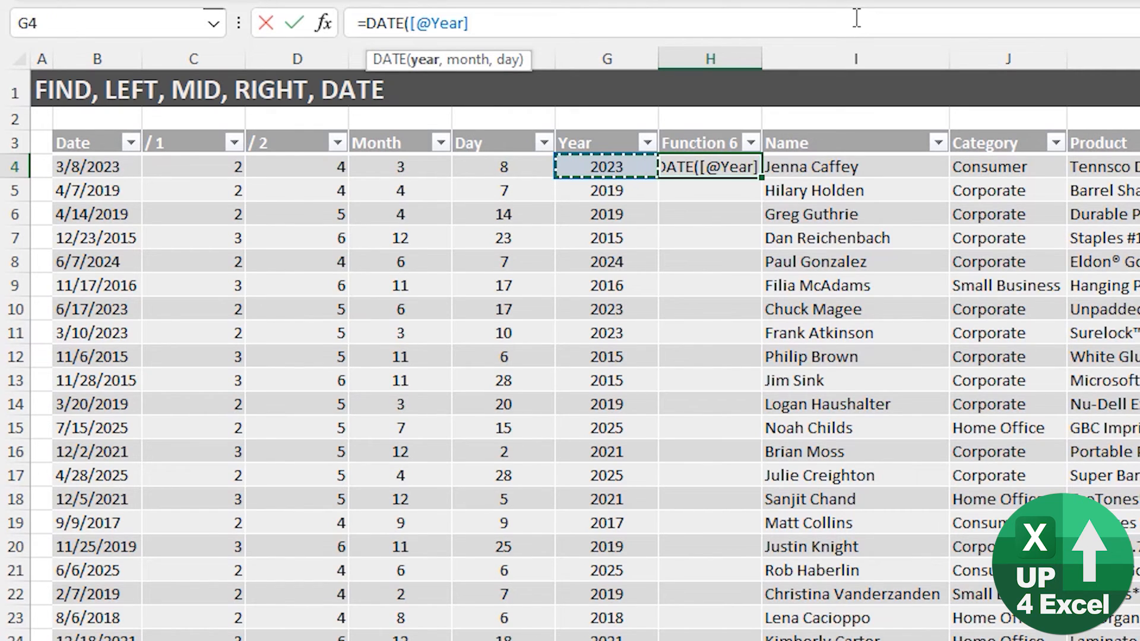
text(,)
key(Left)
key(Left)
key(Left)
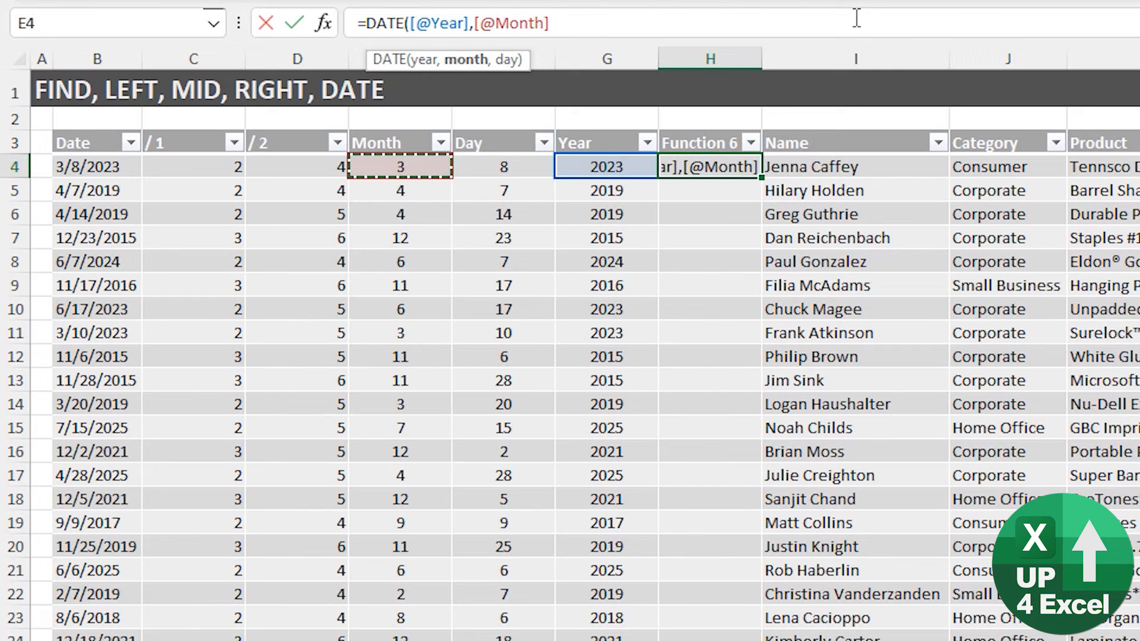
text(,)
key(Left)
key(Left)
text())
key(BackSpace)
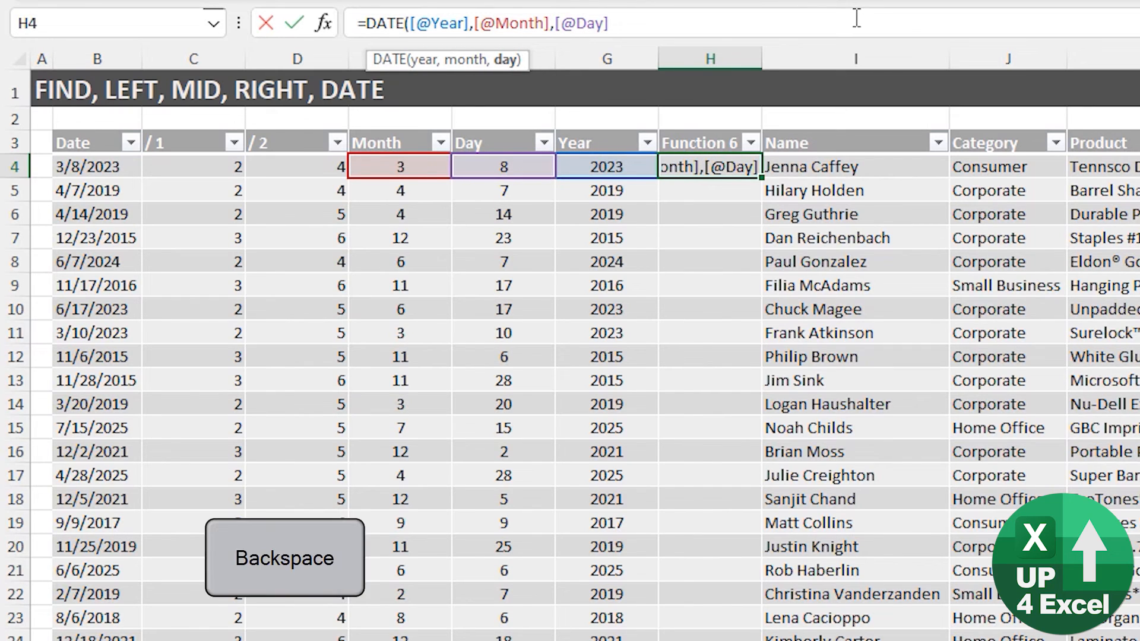
text())
key(Return)
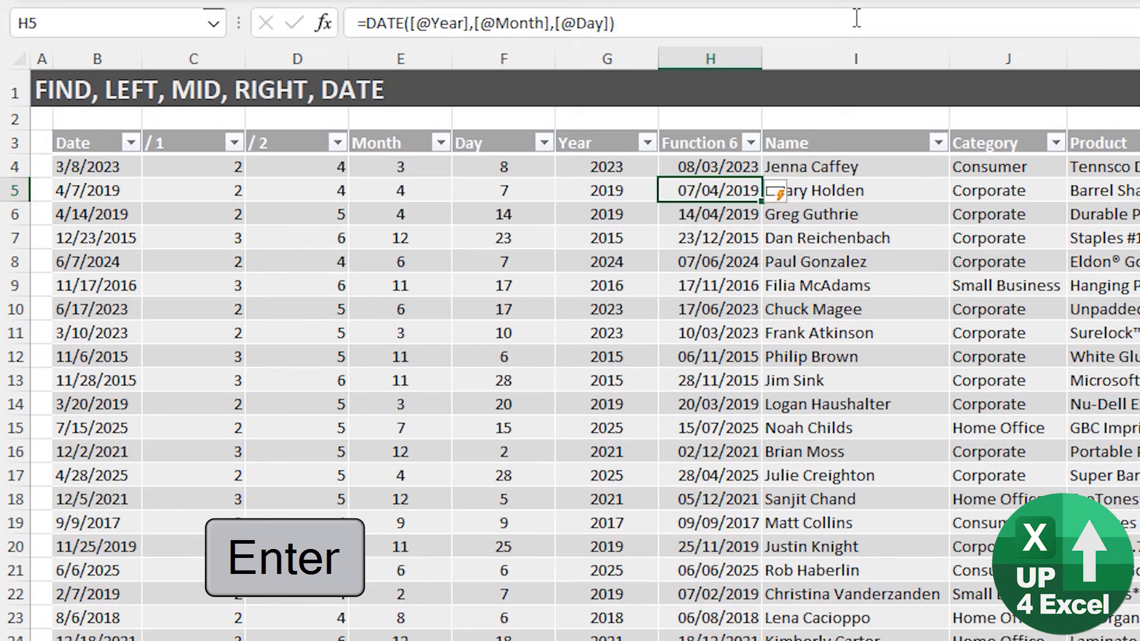
- Format the column as dd-Mmm-yy dates and rename its header to 'Date Proper'
key(ctrl+space)
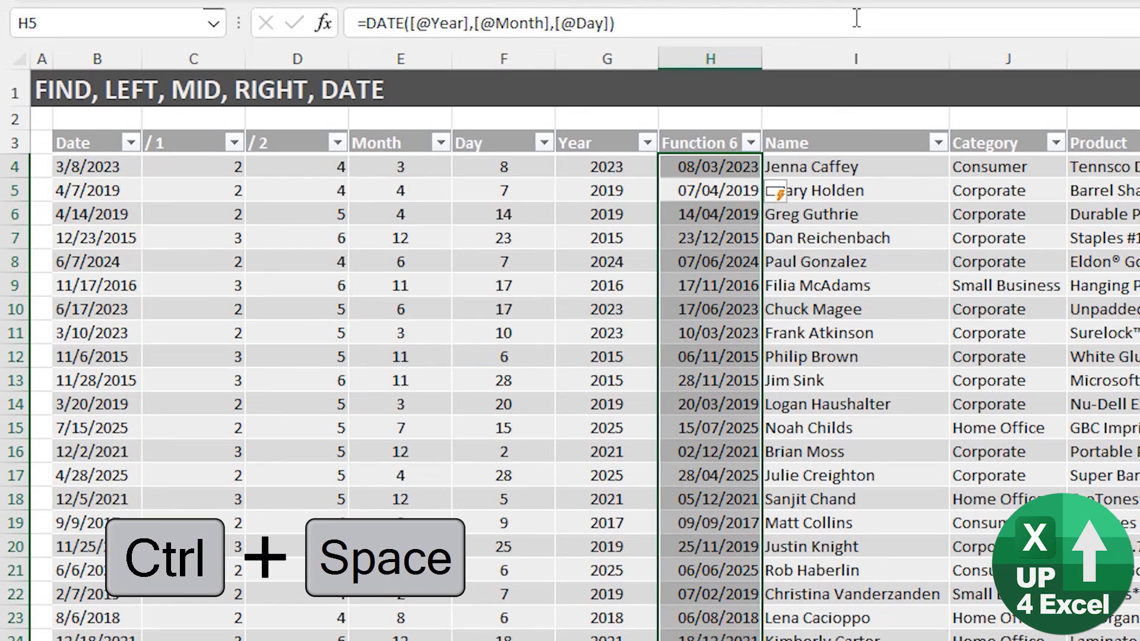
key(ctrl+numbersign)
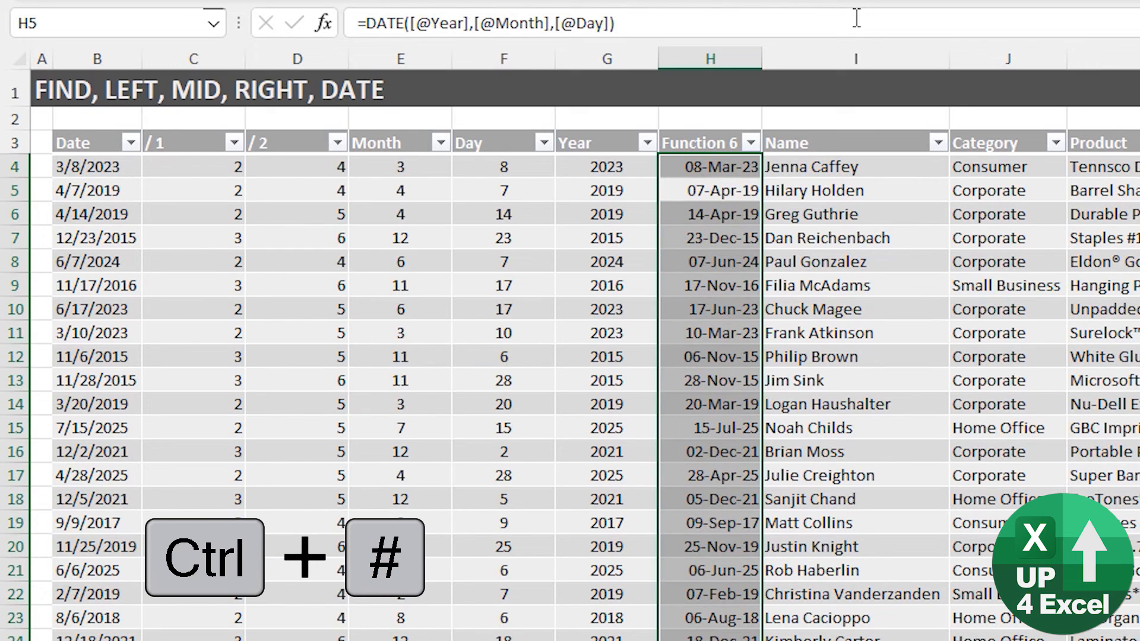
key(Up)
key(Down)
key(Down)
key(Up)
key(Up)
key(Up)
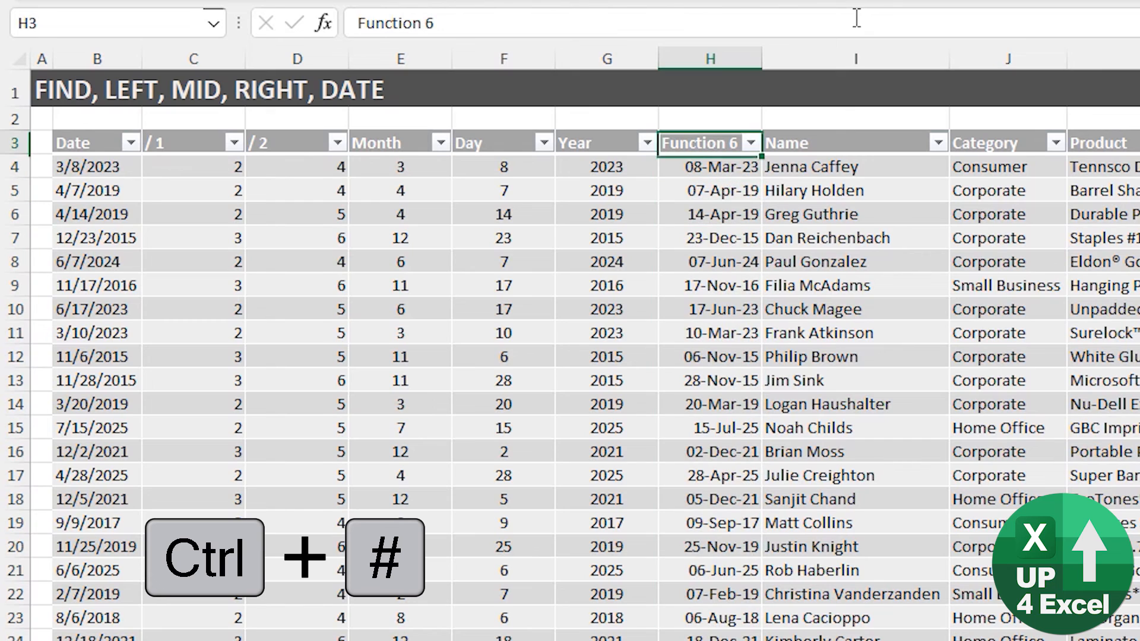
text(Date)
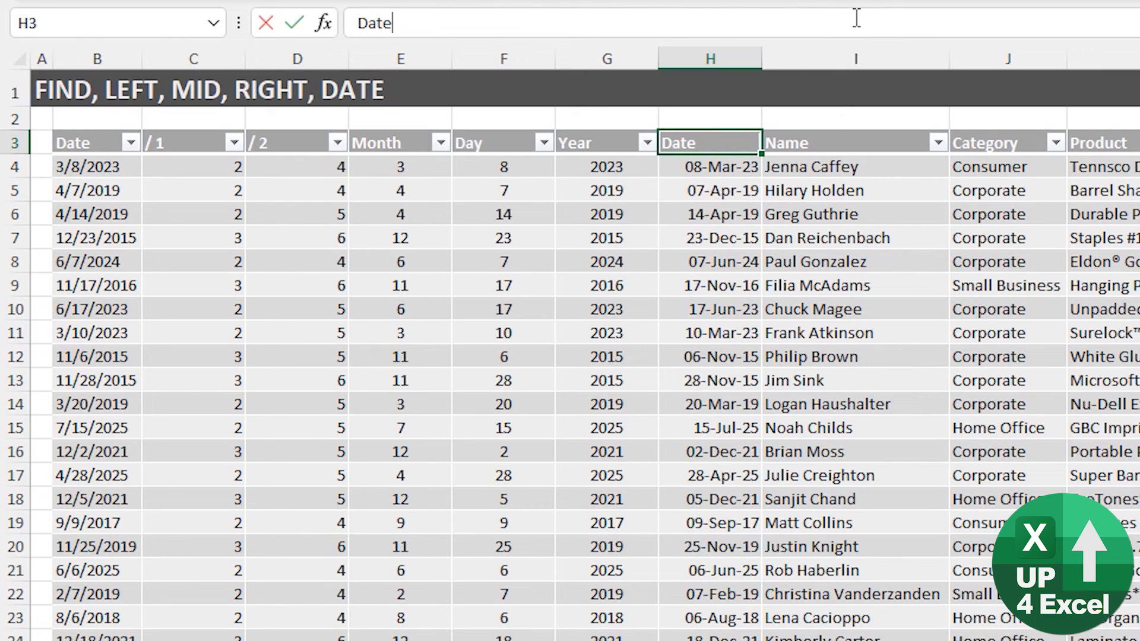
text( Proper)
key(Return)
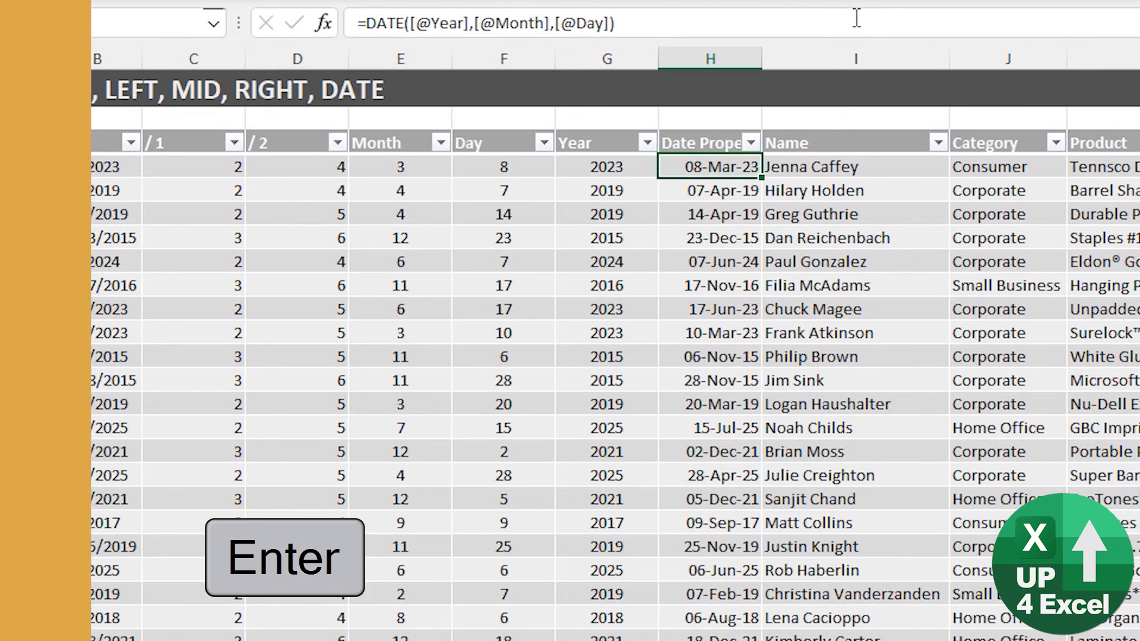